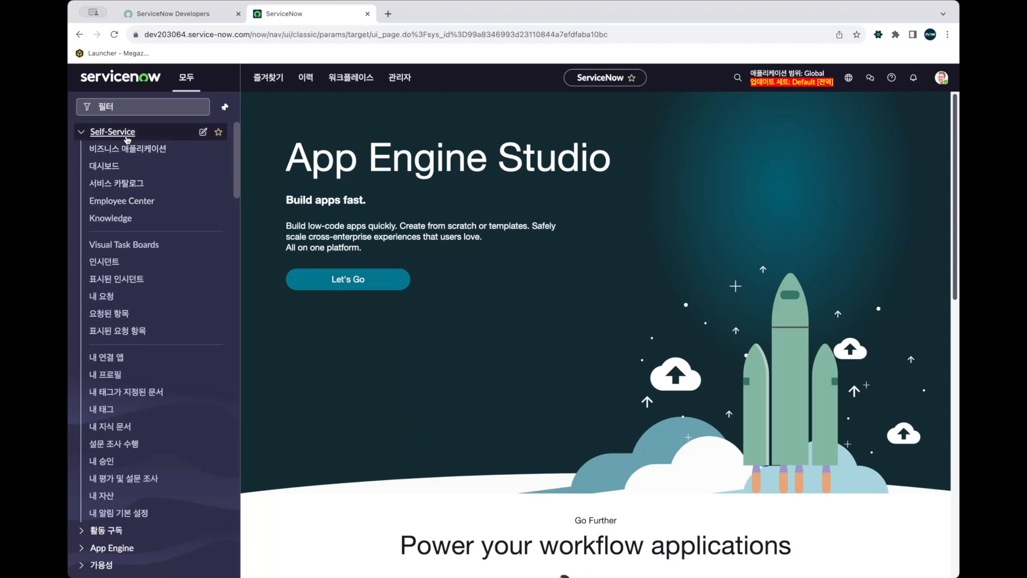
Filter the navigator for "대시보드" and open the Self-Service dashboard overview.
click(160, 102)
text(ored)
key(BackSpace)
key(BackSpace)
key(BackSpace)
key(BackSpace)
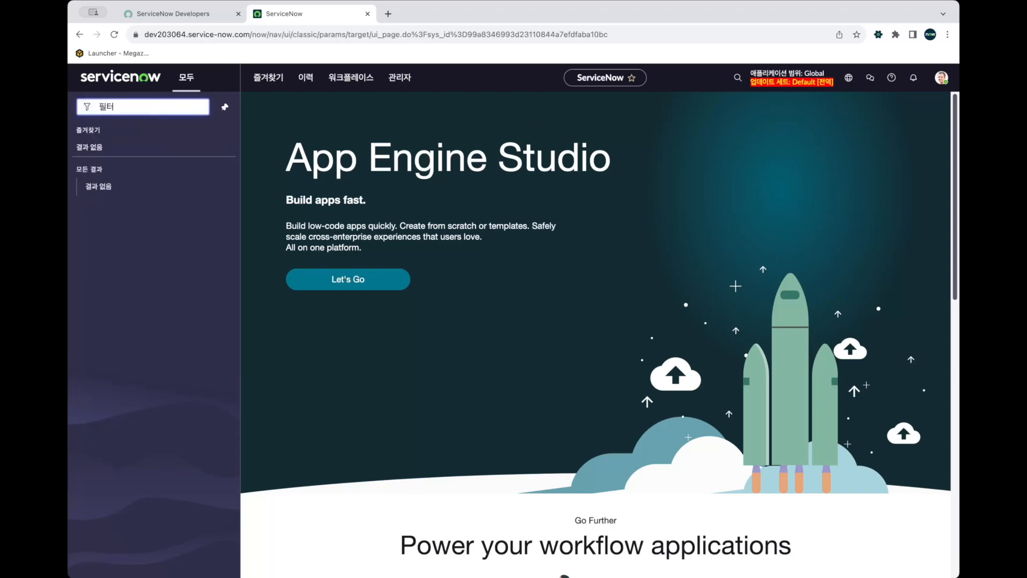
text(대시보드)
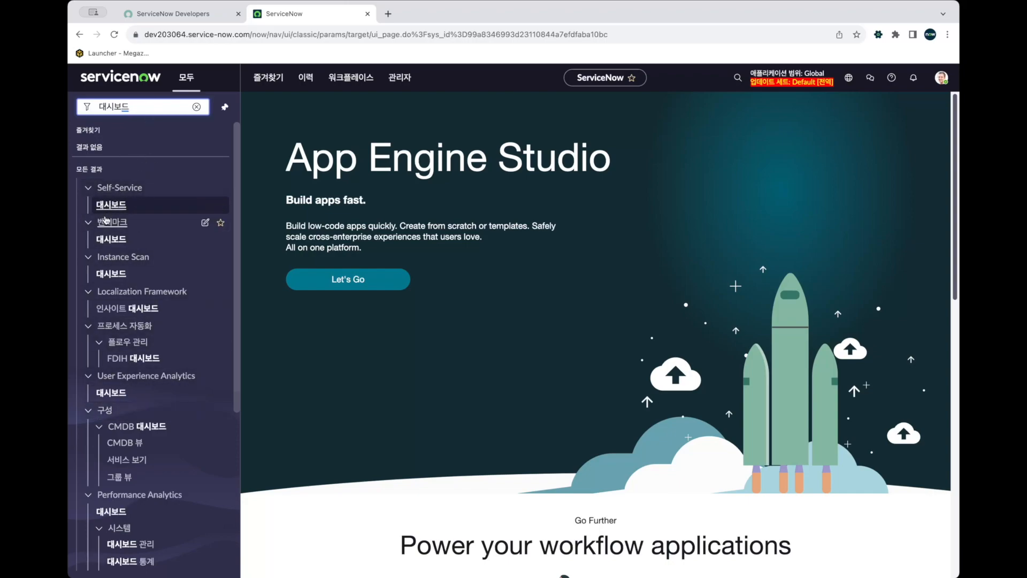
click(108, 207)
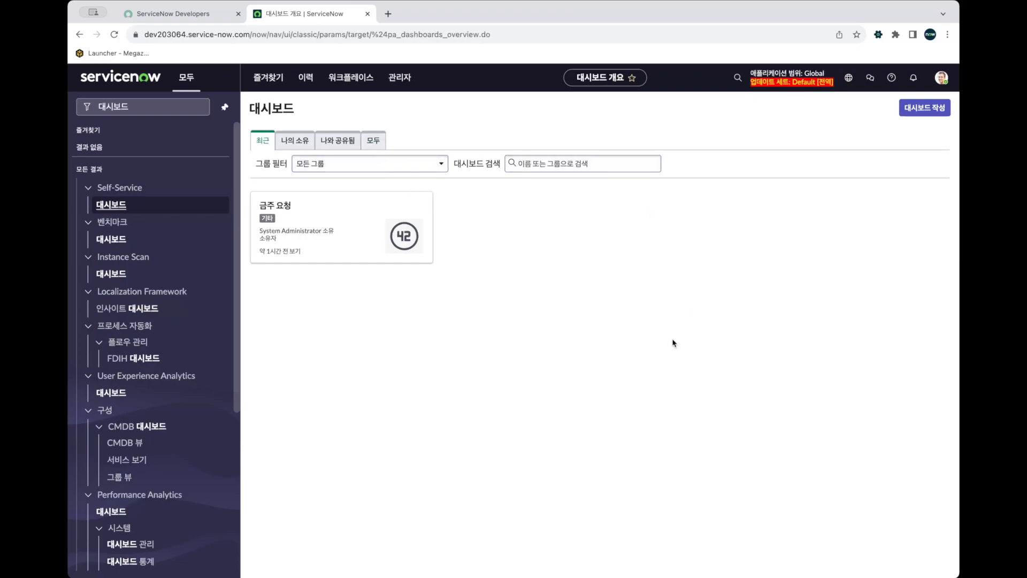
Create a new dashboard named "금년도 요청 현황" and submit it.
click(936, 113)
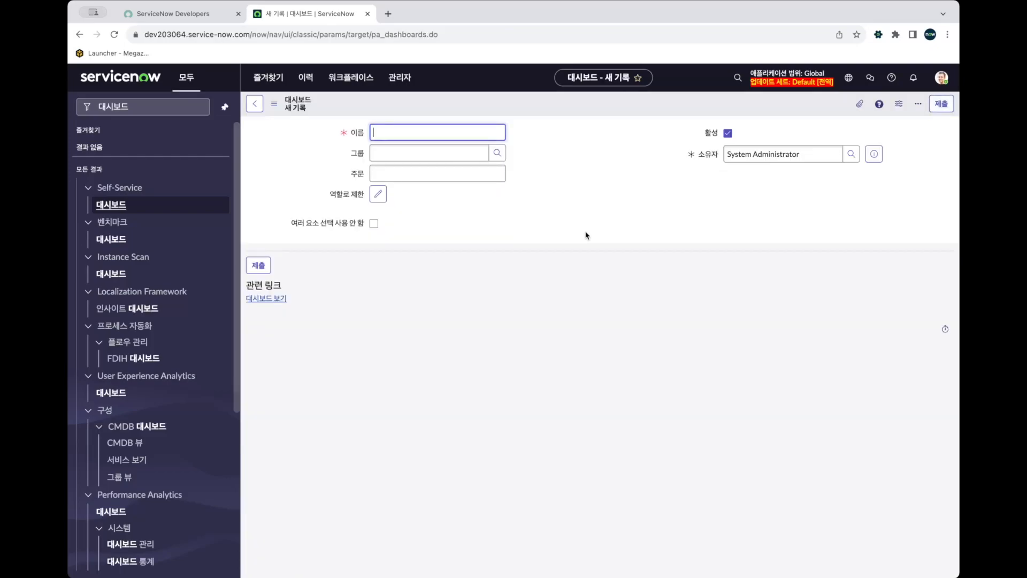
text(금년도 요청 현황)
click(257, 268)
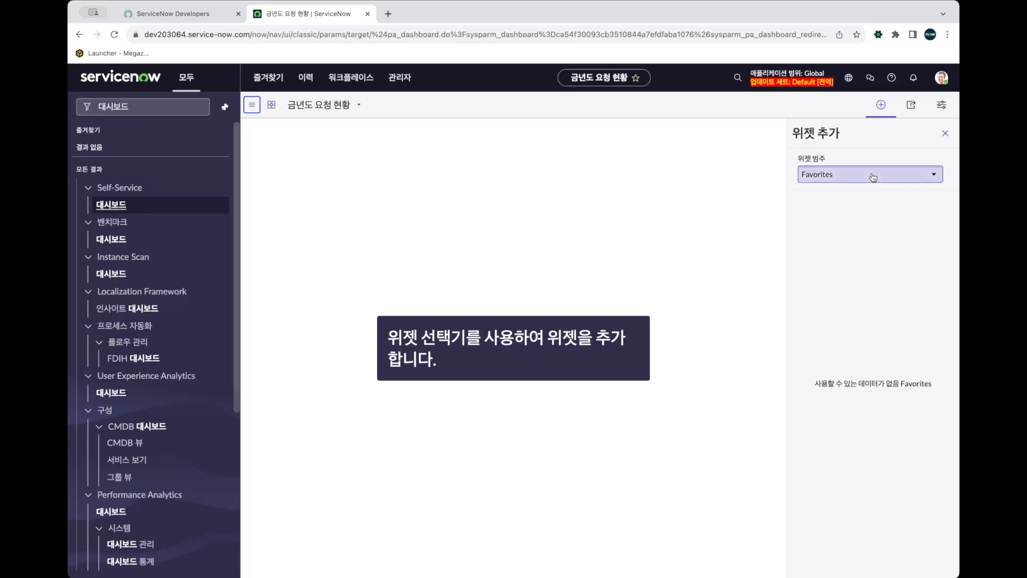
Add a "#새 보고서" placeholder widget from the Reports widget category to the empty dashboard.
click(879, 106)
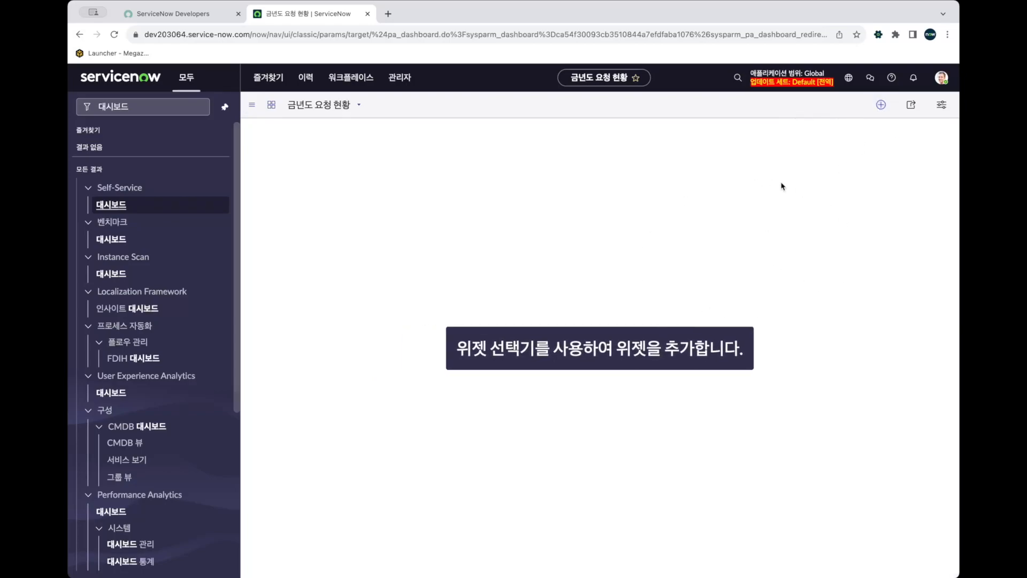
click(887, 107)
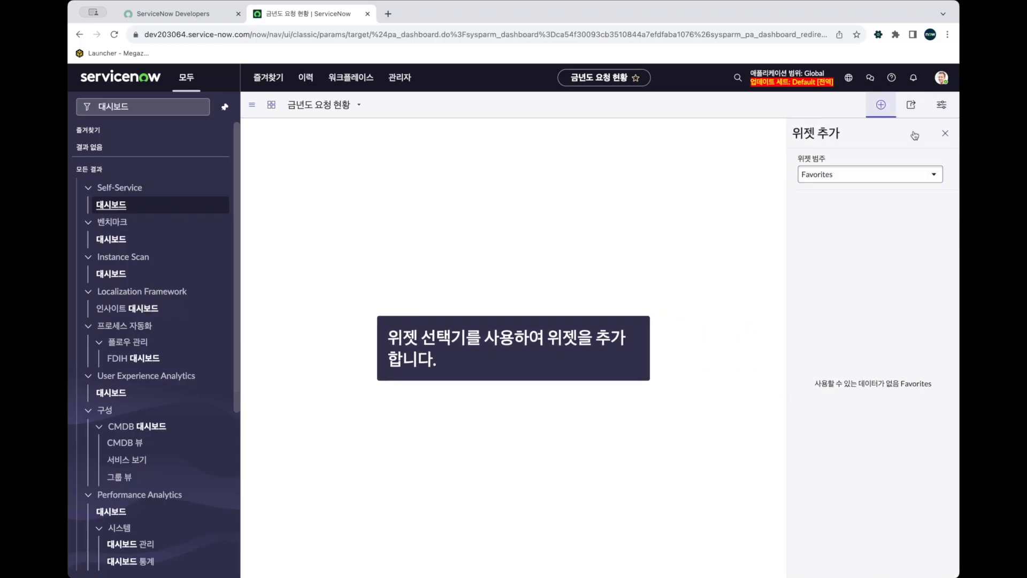
click(908, 178)
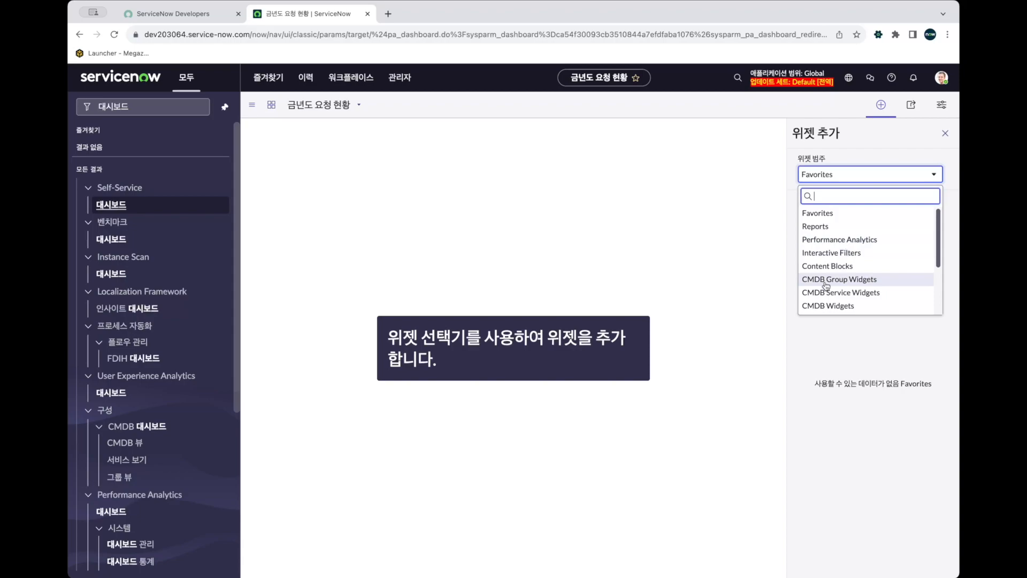
scroll(850, 295, down, 2)
scroll(849, 278, up, 3)
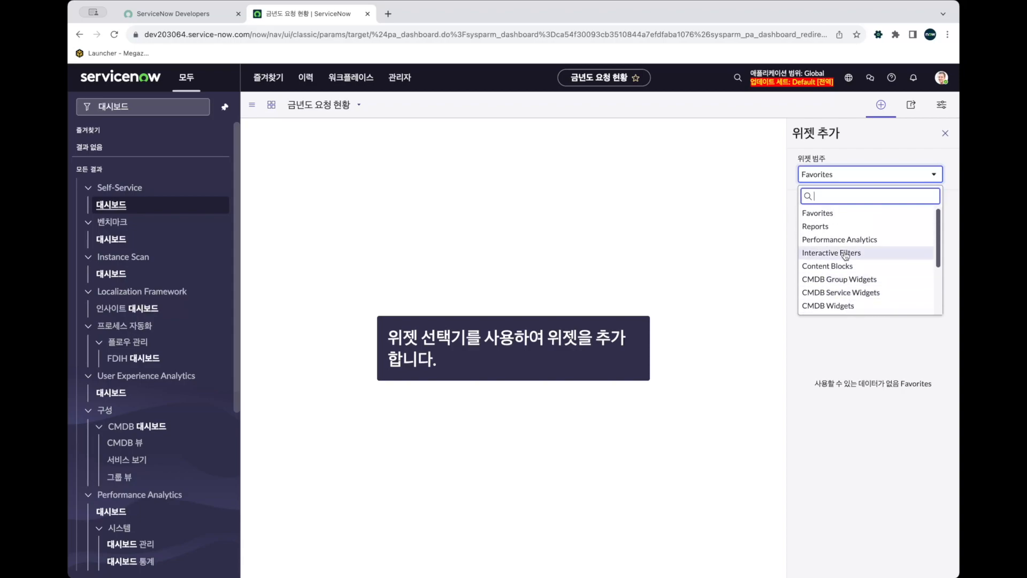
click(845, 229)
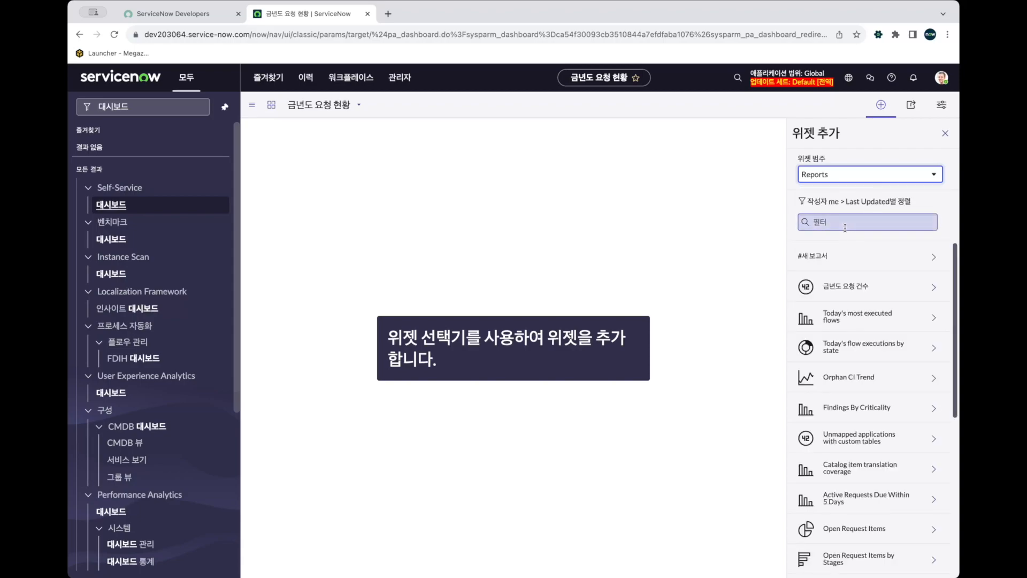
click(863, 260)
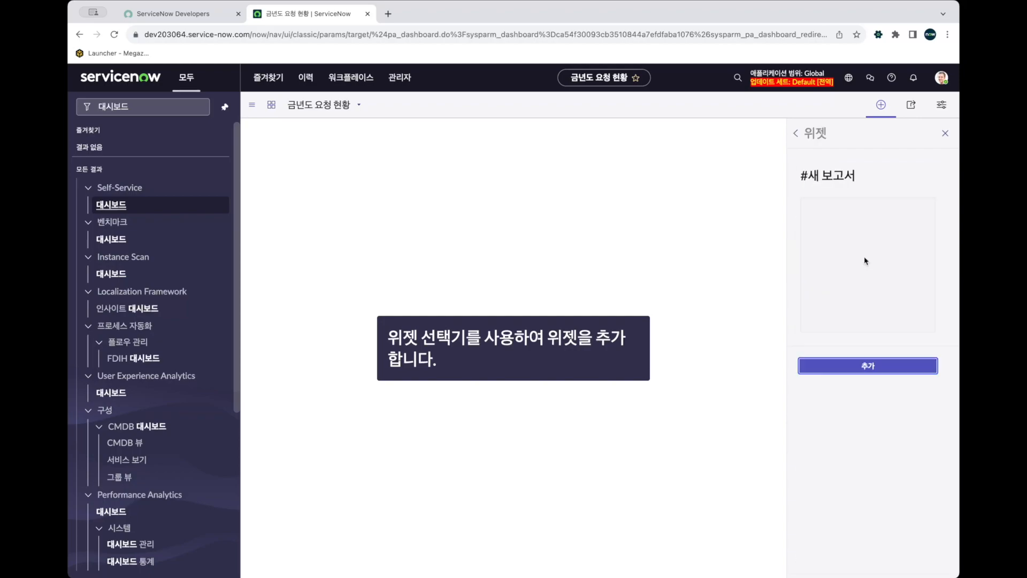
click(795, 133)
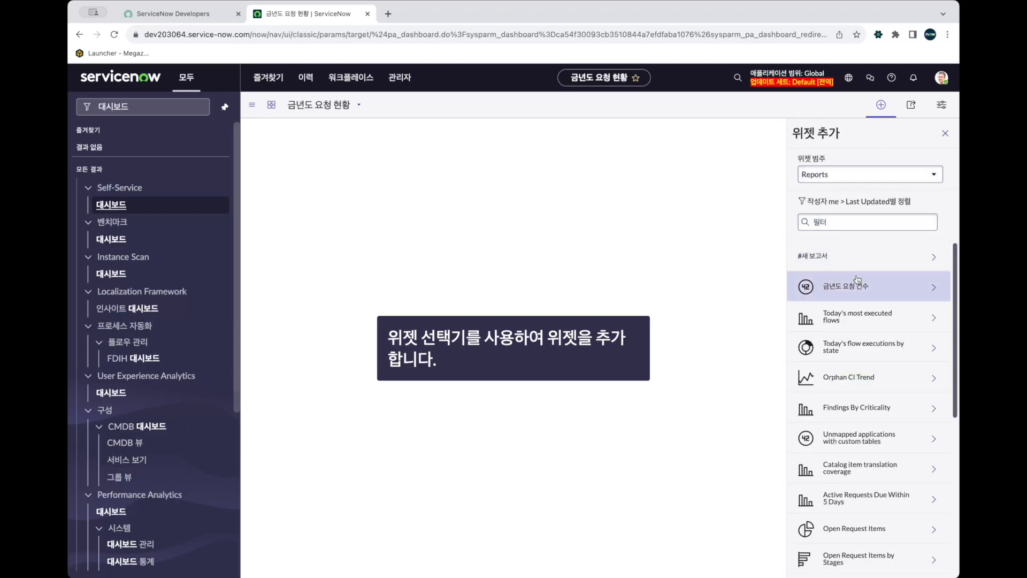
click(859, 259)
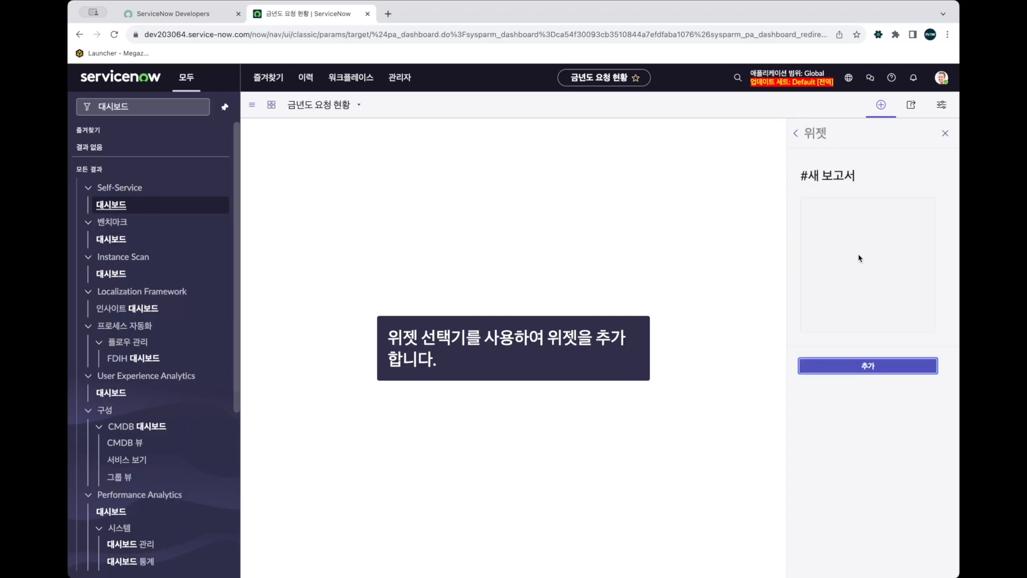
click(850, 368)
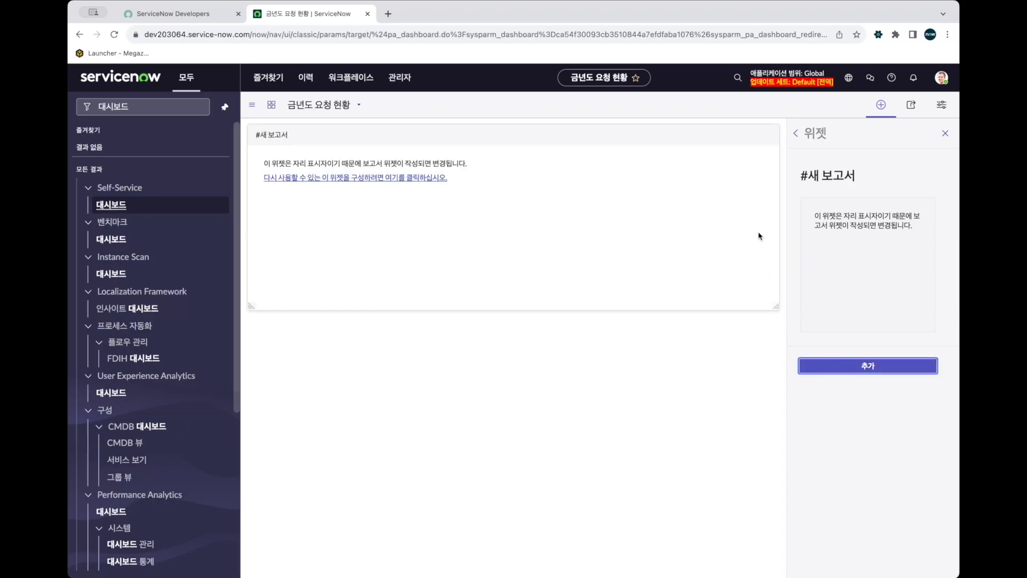
Open the placeholder widget for editing and name its report "금년도 요청 목록".
click(683, 186)
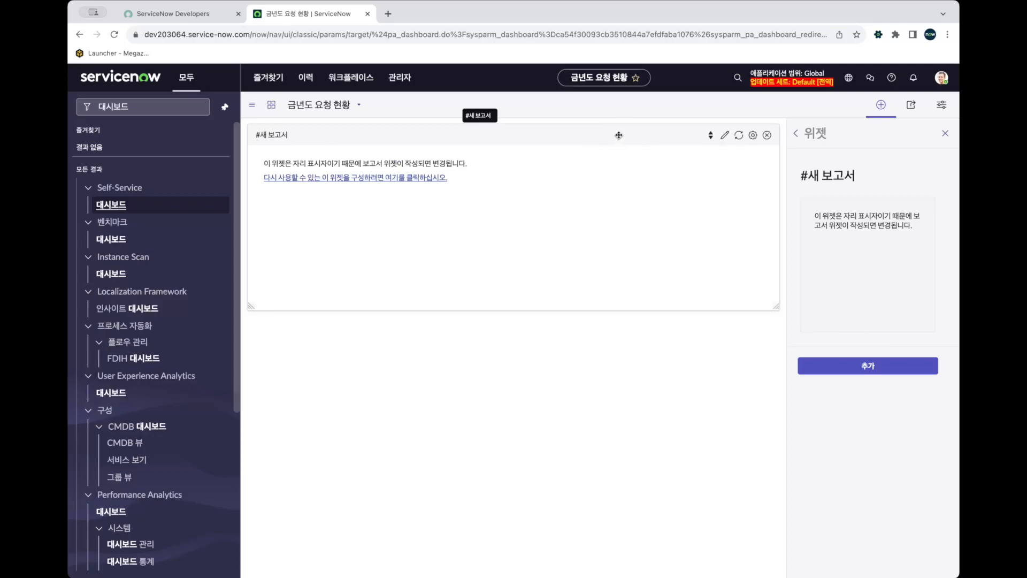
click(725, 137)
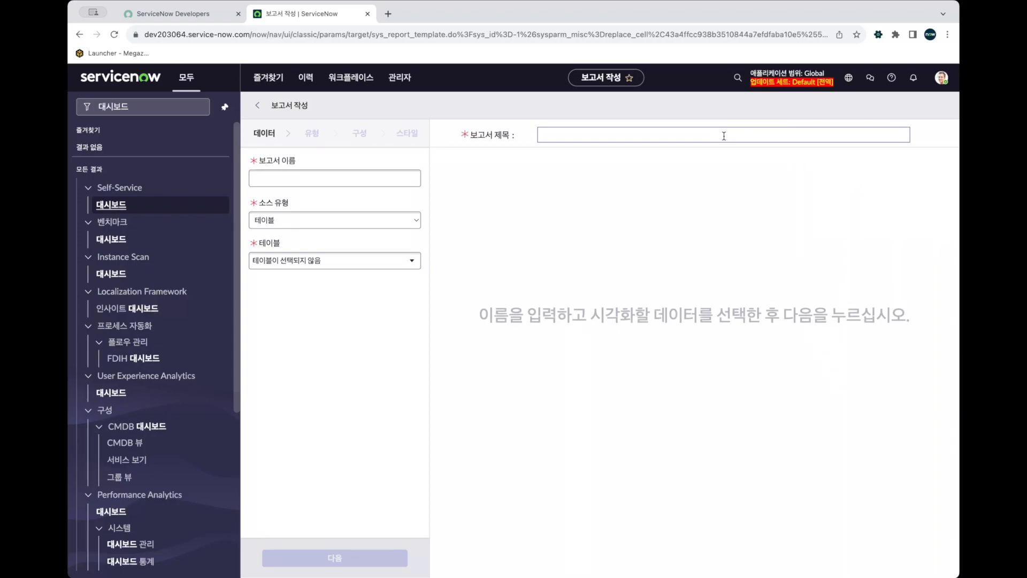
click(332, 181)
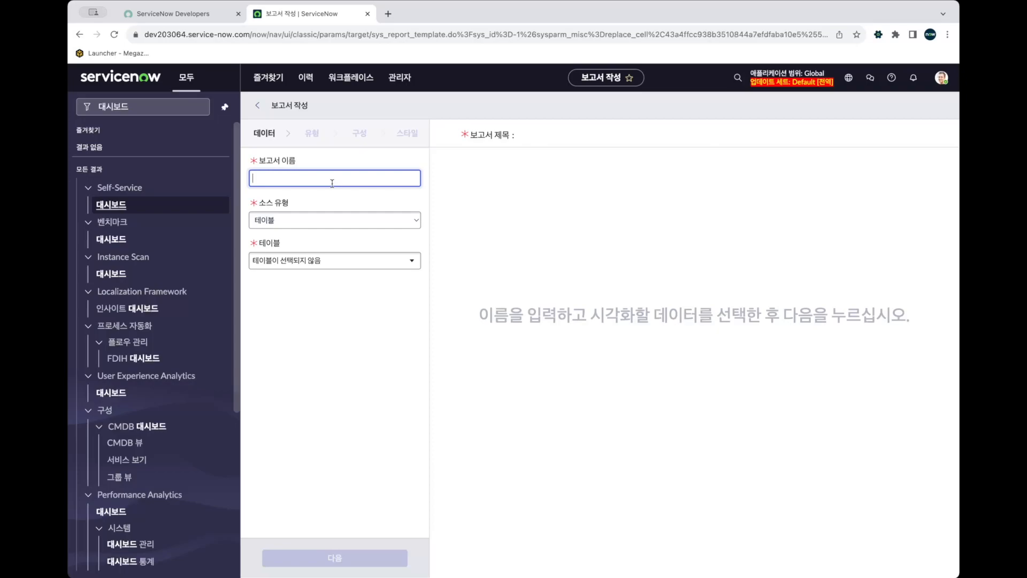
text(금년도 요청 목록)
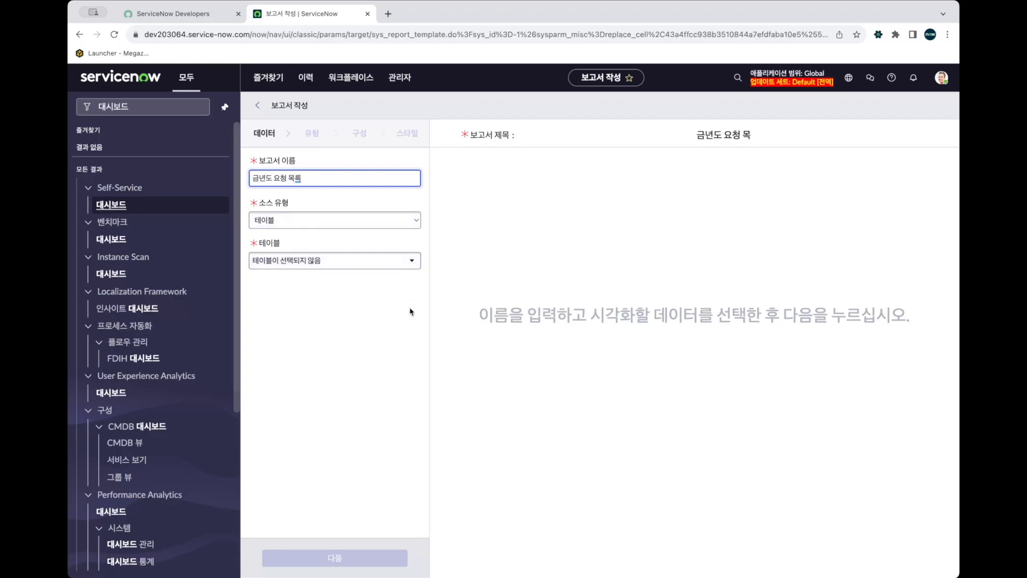
Base the report on the table 요청 항목 [sc_req_item] and continue to the visualization type selection.
click(416, 225)
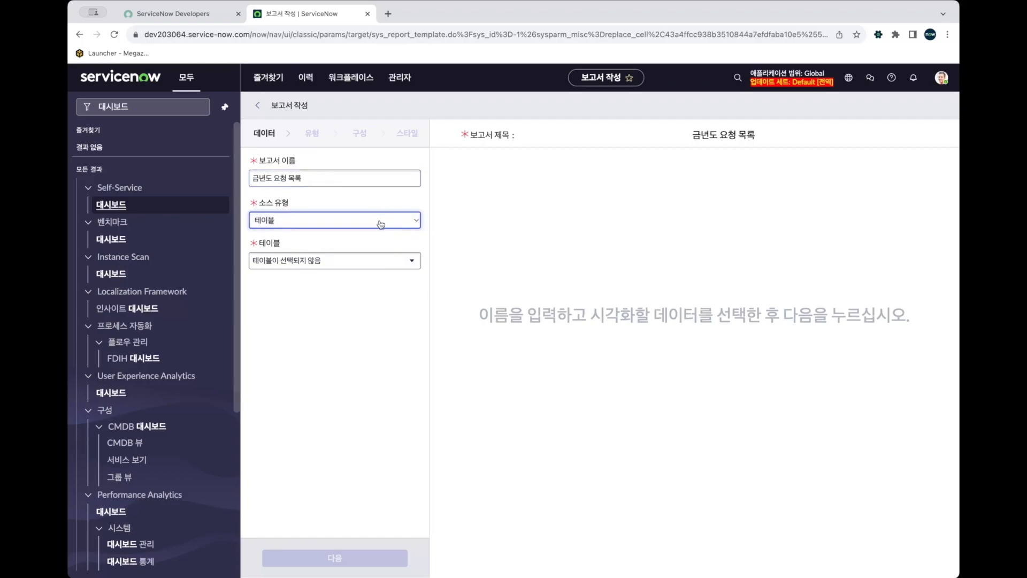
click(393, 269)
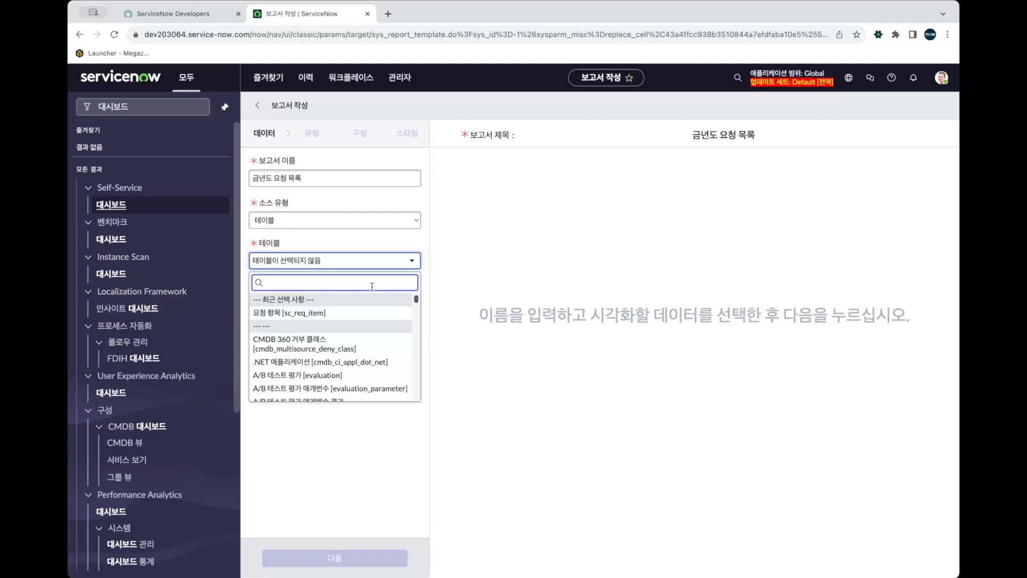
text(sc_req_item)
click(349, 316)
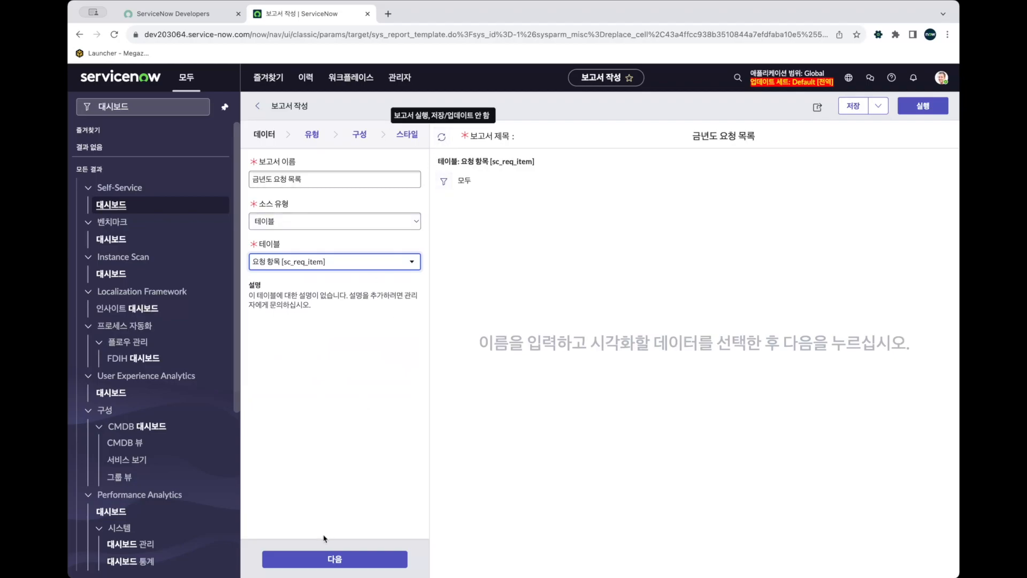
click(326, 557)
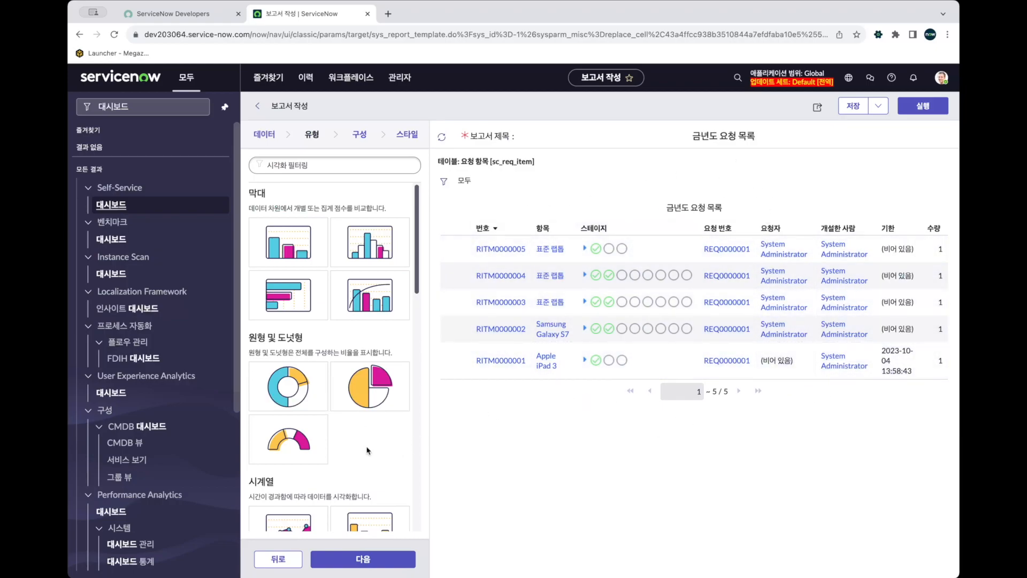
Preview the report as a vertical bar chart and as a donut chart.
scroll(368, 450, down, 1)
scroll(367, 450, down, 7)
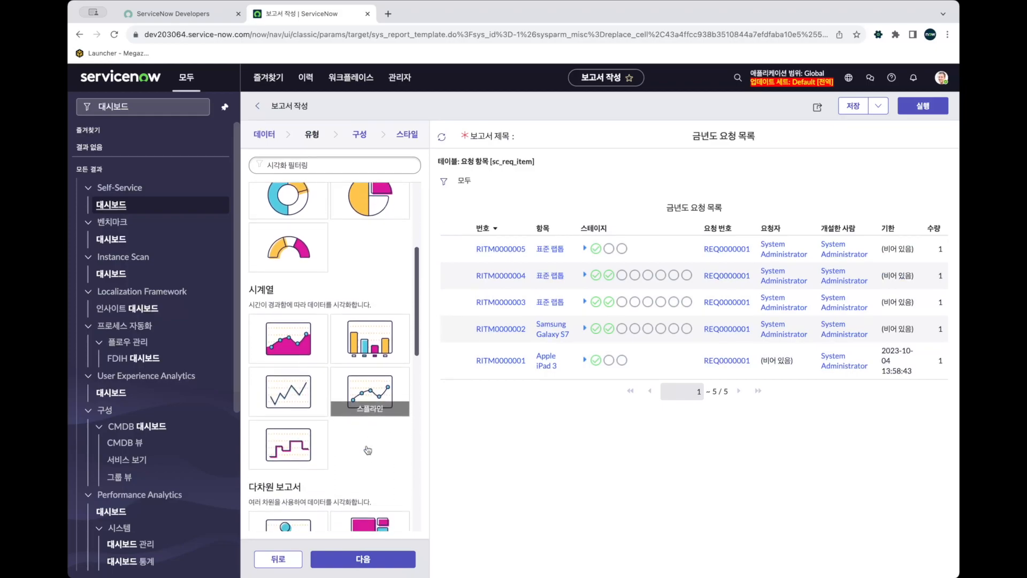
scroll(368, 449, up, 8)
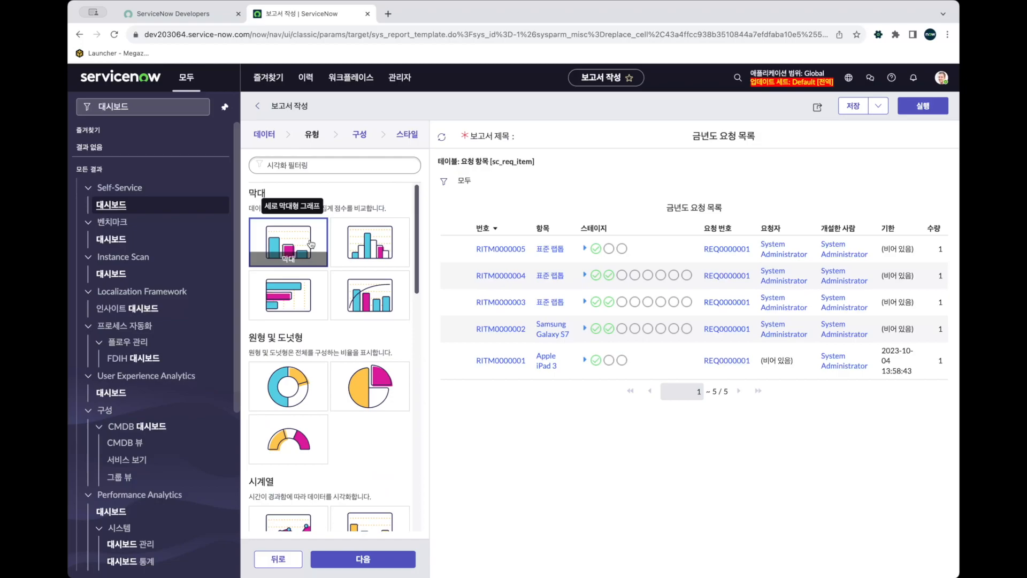
click(442, 137)
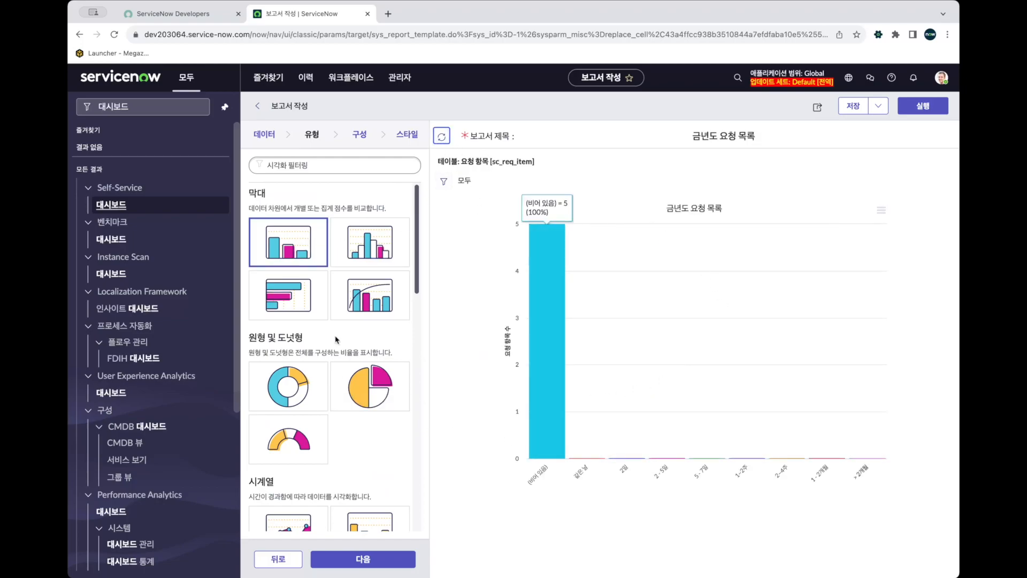
click(288, 396)
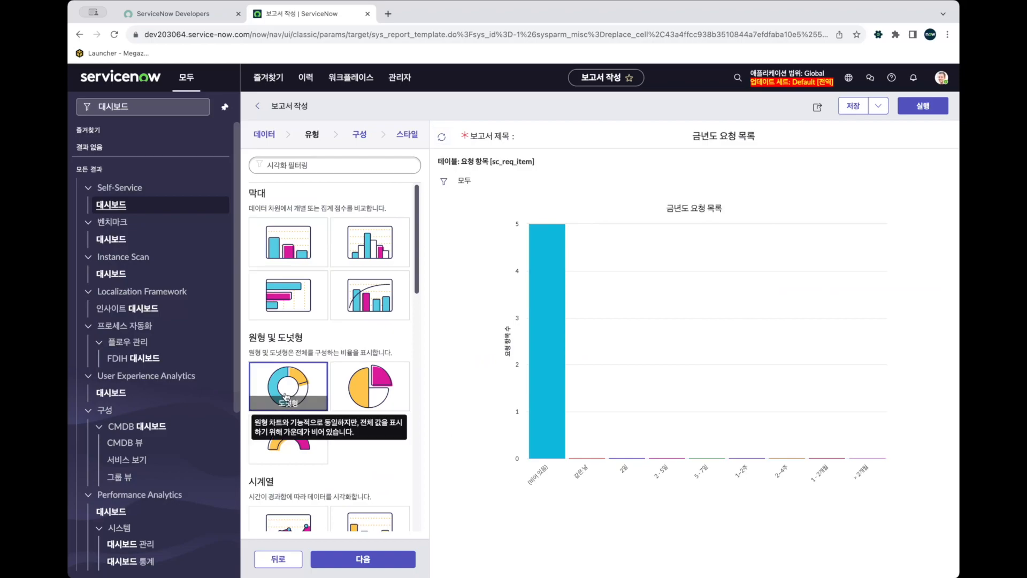
click(442, 137)
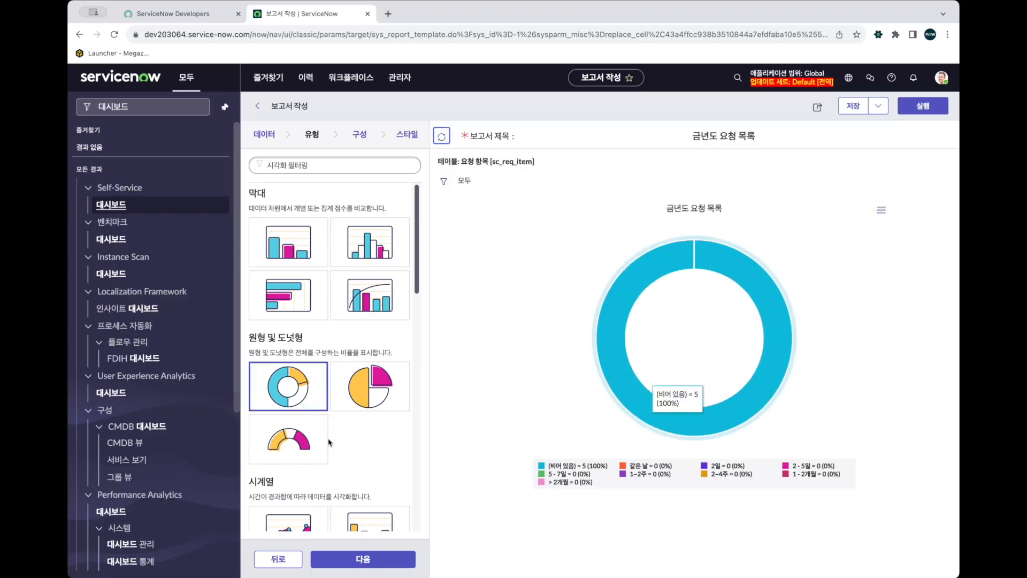
Preview the report as a spline chart and as a single score.
scroll(333, 442, down, 5)
click(371, 306)
click(440, 138)
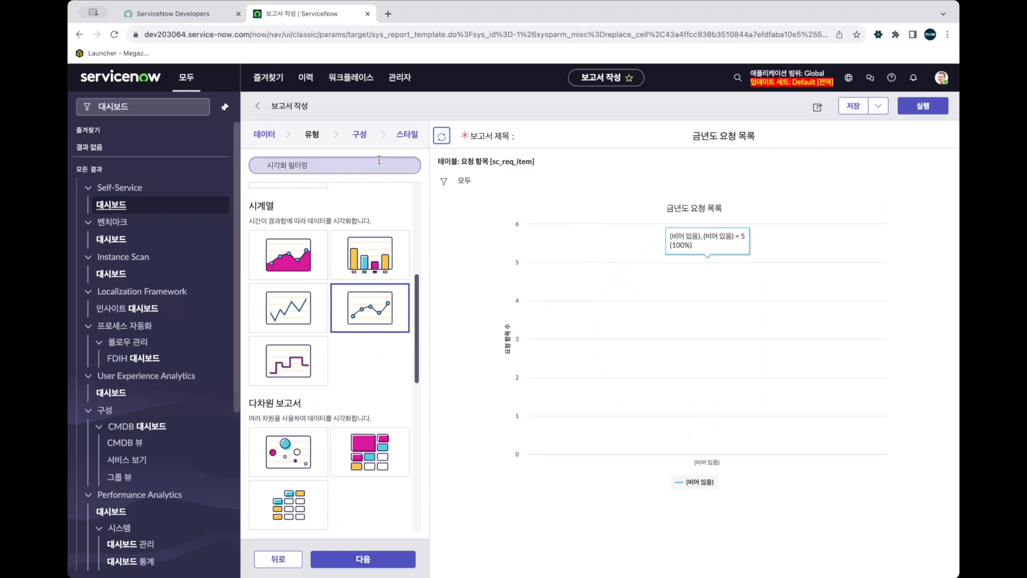
scroll(374, 345, down, 5)
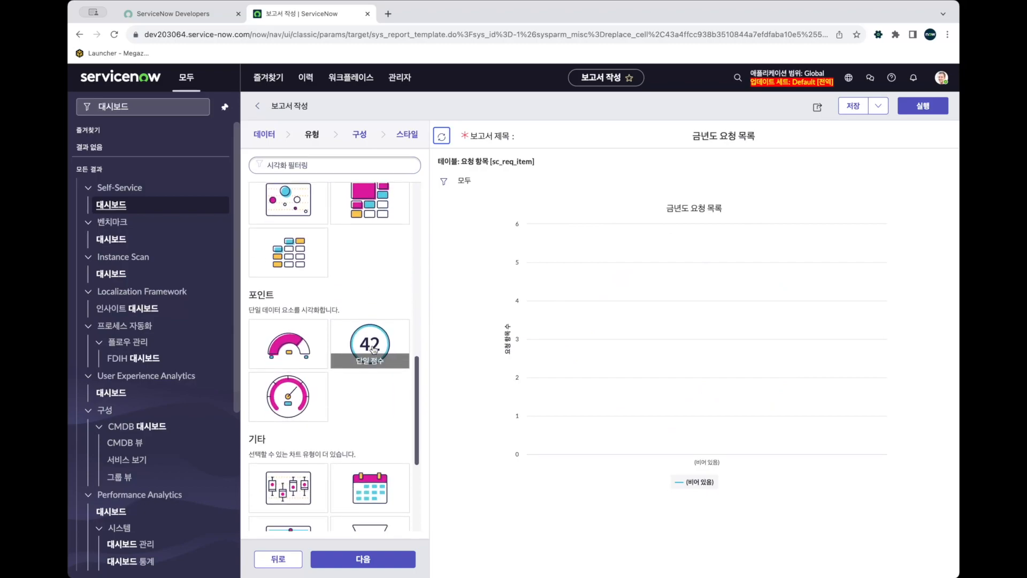
click(367, 327)
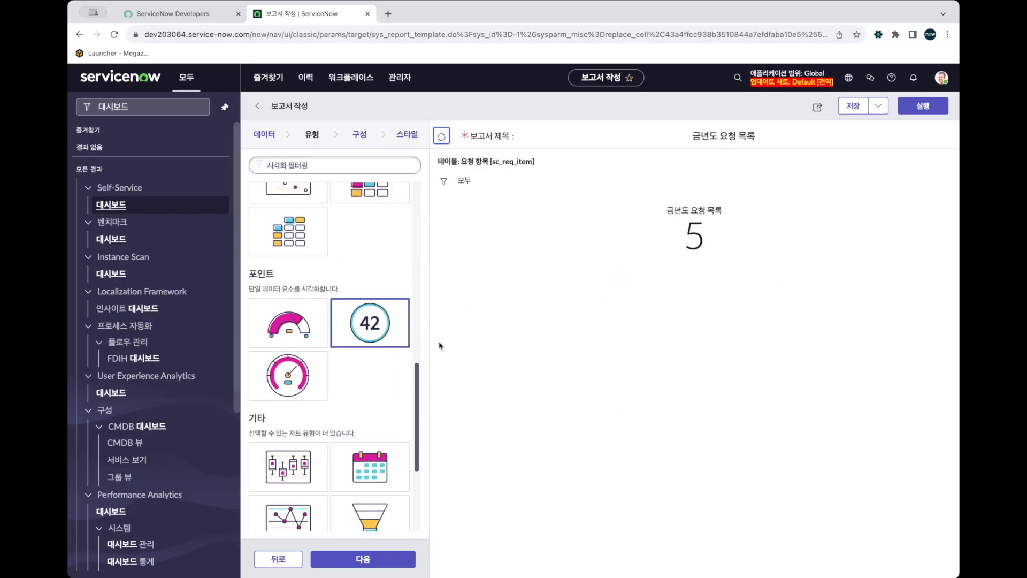
Set the report's visualization type to 목록 (list) and refresh the preview.
scroll(369, 337, down, 3)
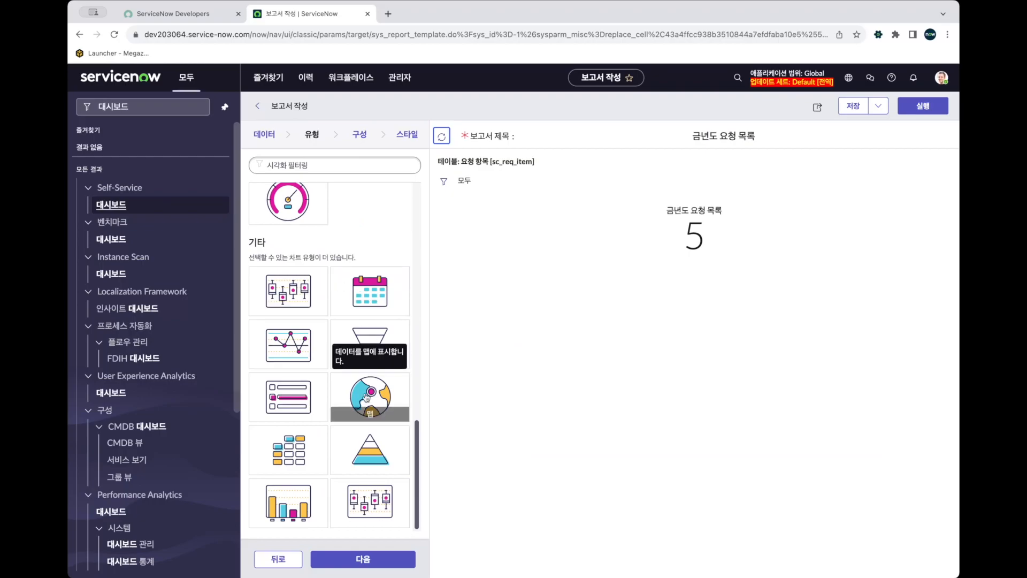
scroll(366, 397, up, 1)
scroll(367, 397, up, 10)
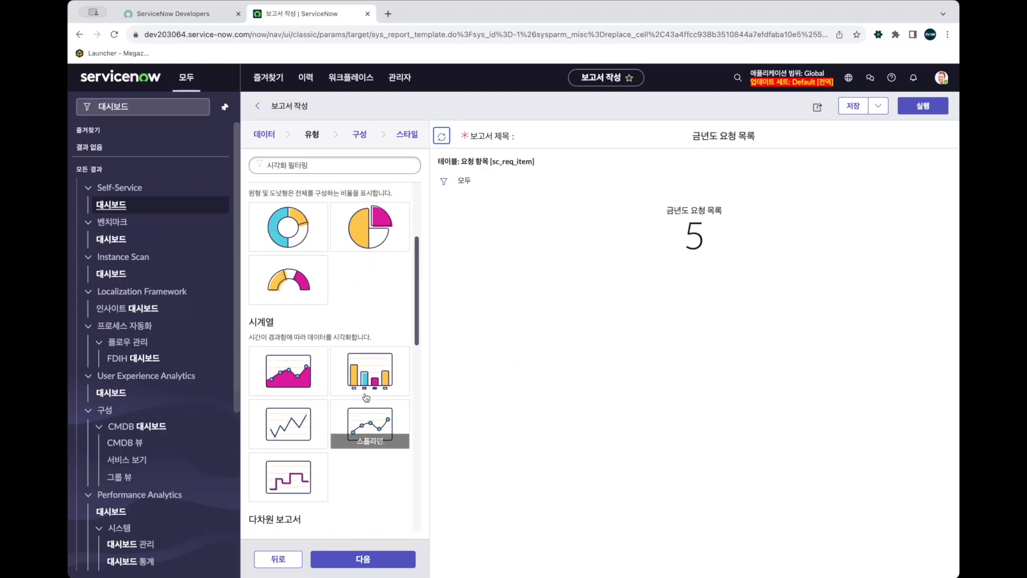
scroll(367, 397, up, 3)
click(289, 398)
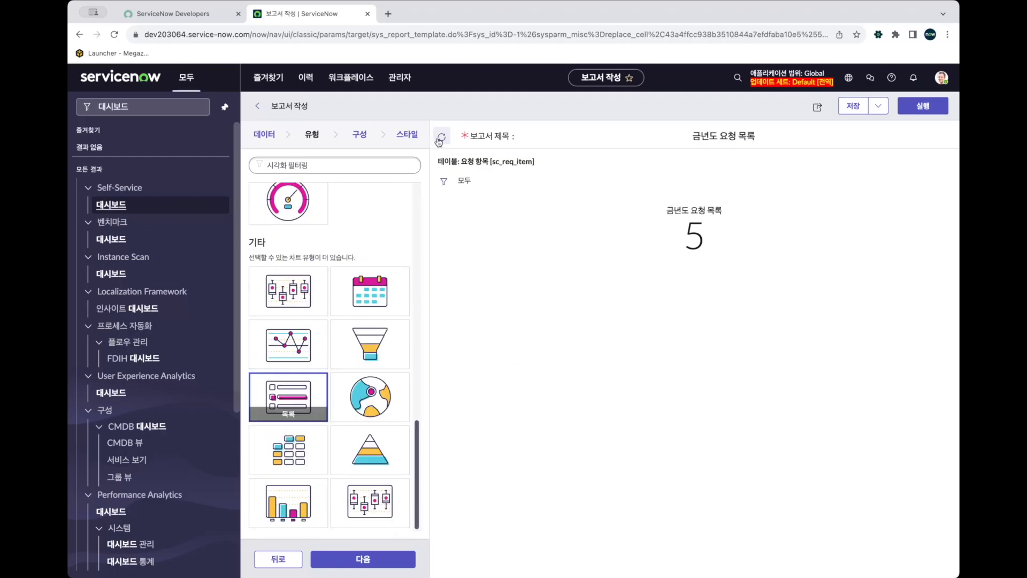
click(441, 137)
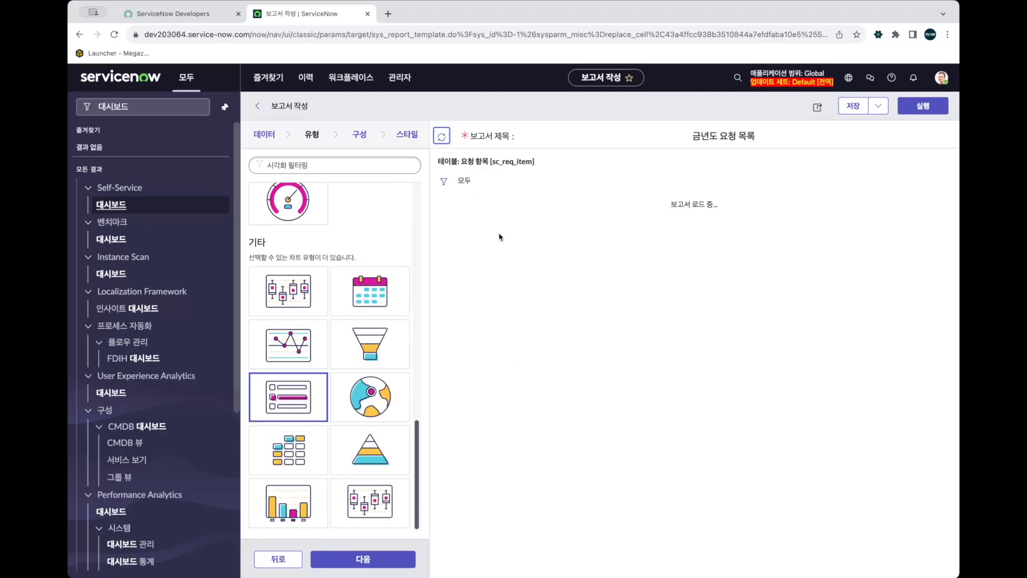
scroll(379, 246, up, 13)
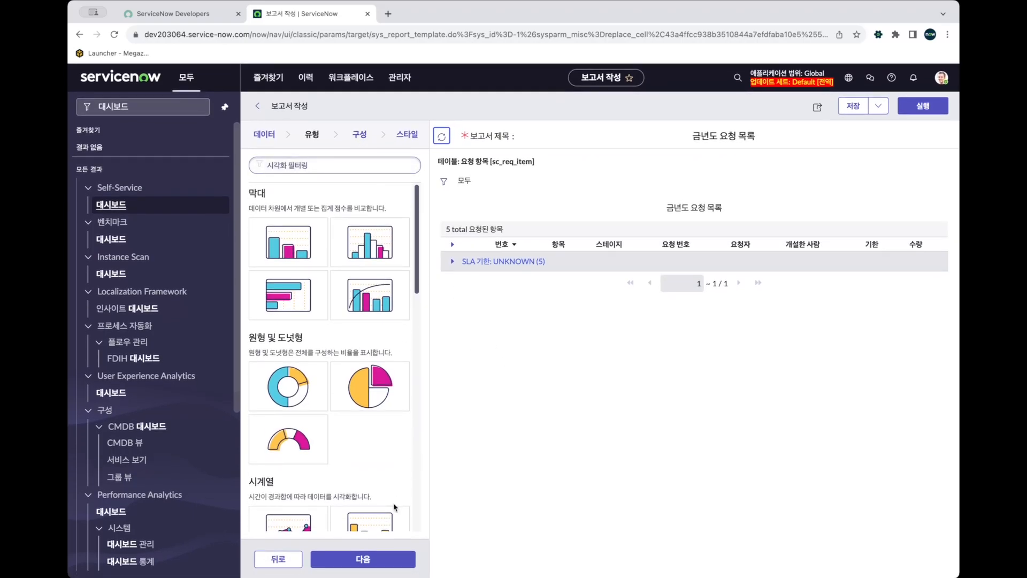
Continue to the report's configuration stage and set its grouping to 없음 (none).
click(363, 559)
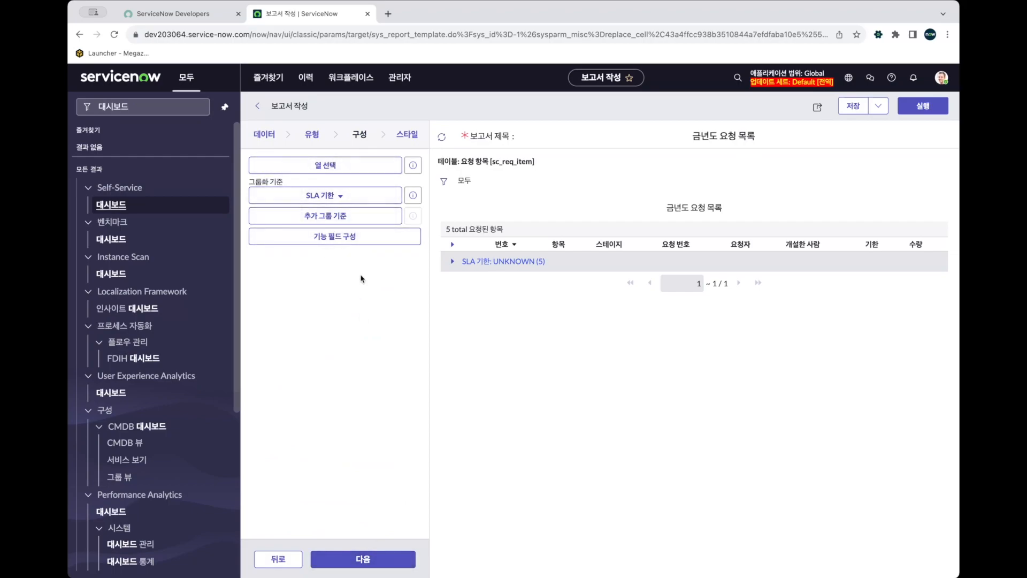
click(328, 196)
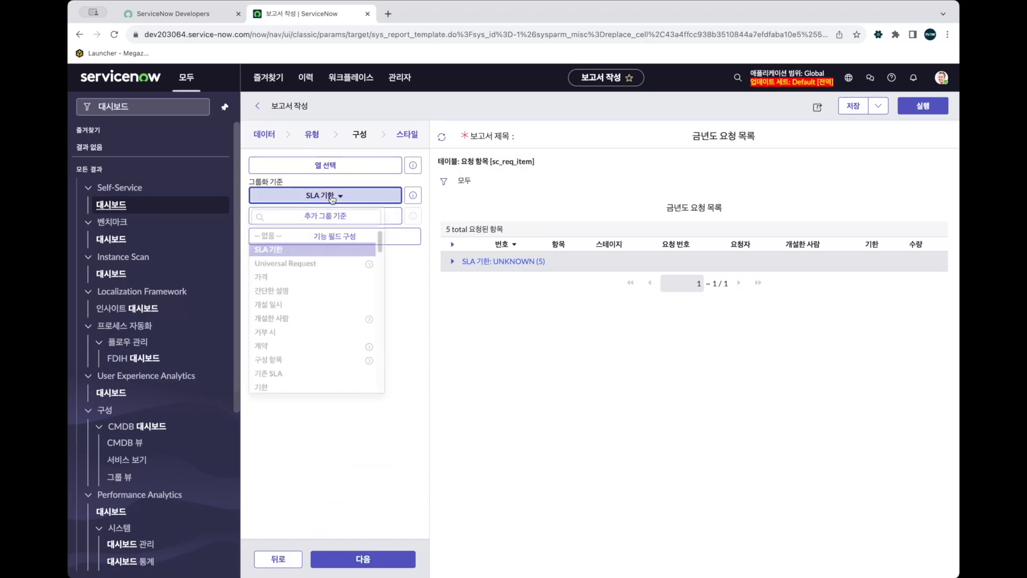
click(323, 241)
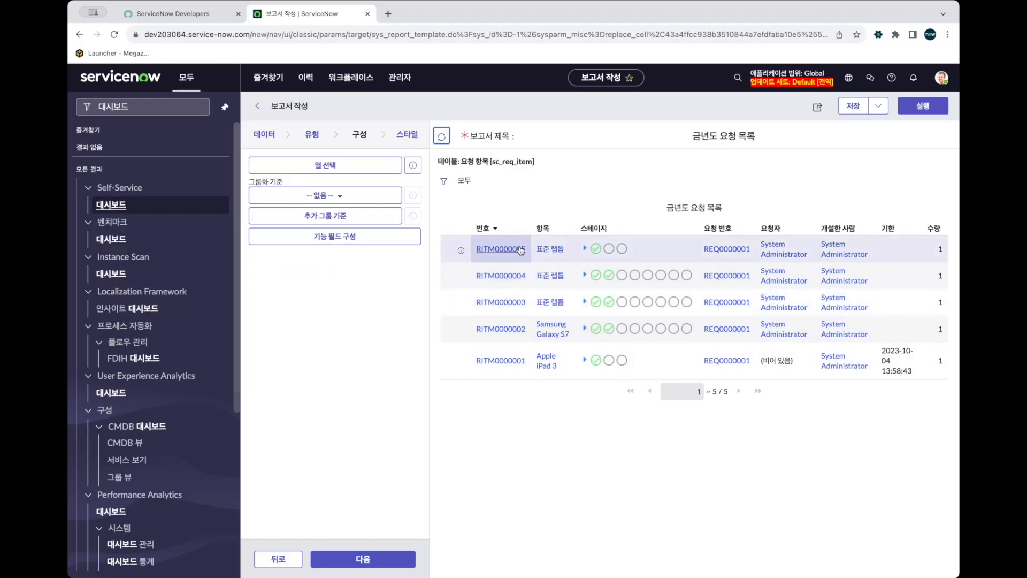
Group the report list by 항목 and refresh the preview.
click(336, 196)
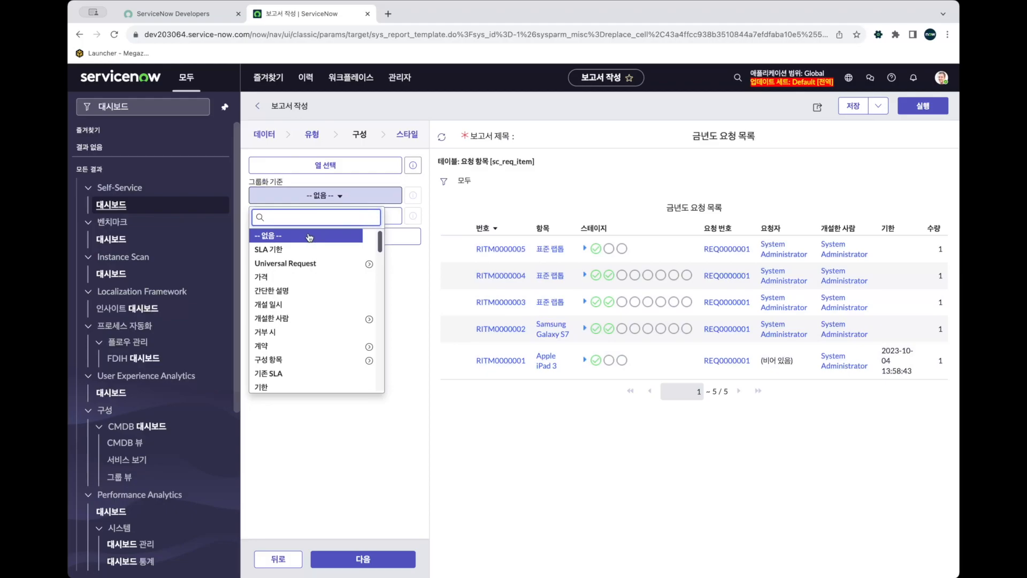
text(g)
key(BackSpace)
text(ㅏ히)
key(BackSpace)
key(BackSpace)
text(항목)
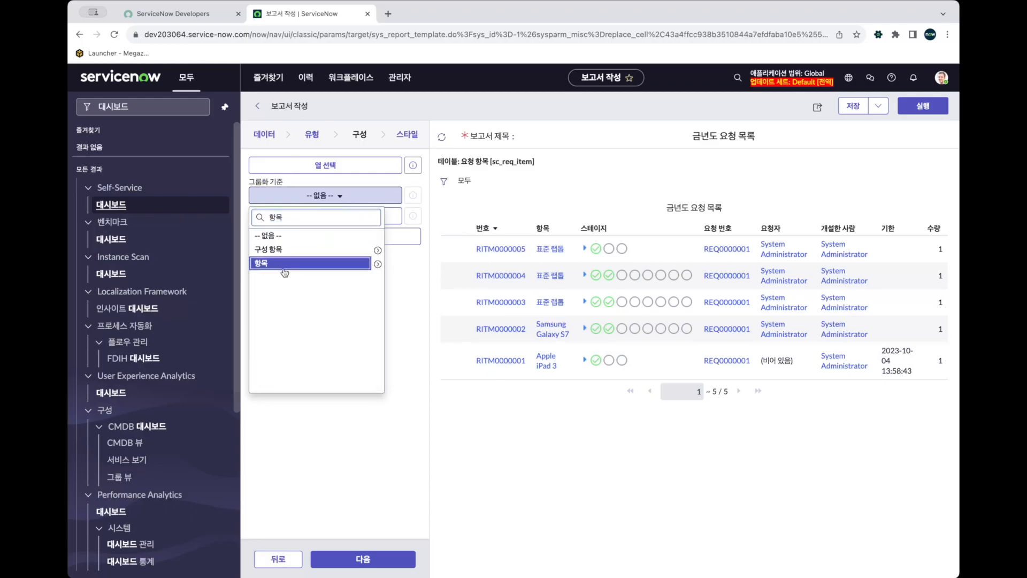
click(285, 263)
click(437, 137)
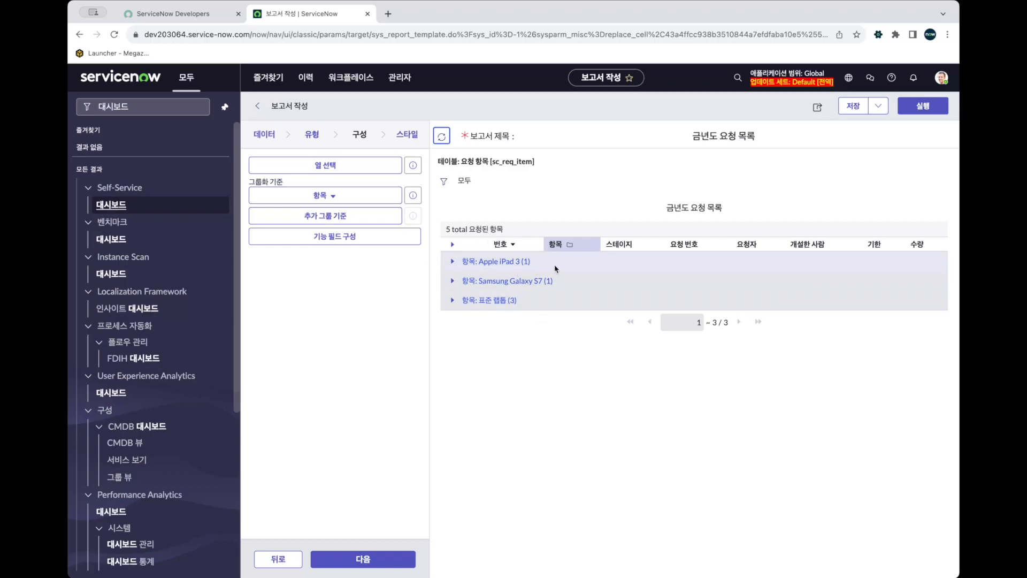
Set the report's grouping back to 없음 (none) and refresh the preview.
click(337, 197)
click(335, 198)
scroll(283, 250, down, 15)
scroll(280, 239, up, 15)
click(278, 237)
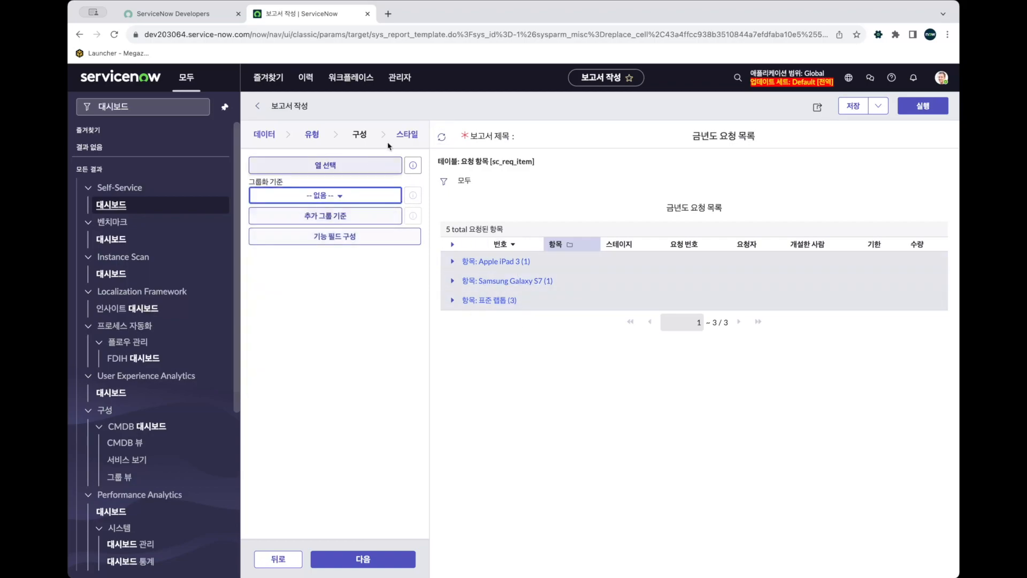
click(440, 139)
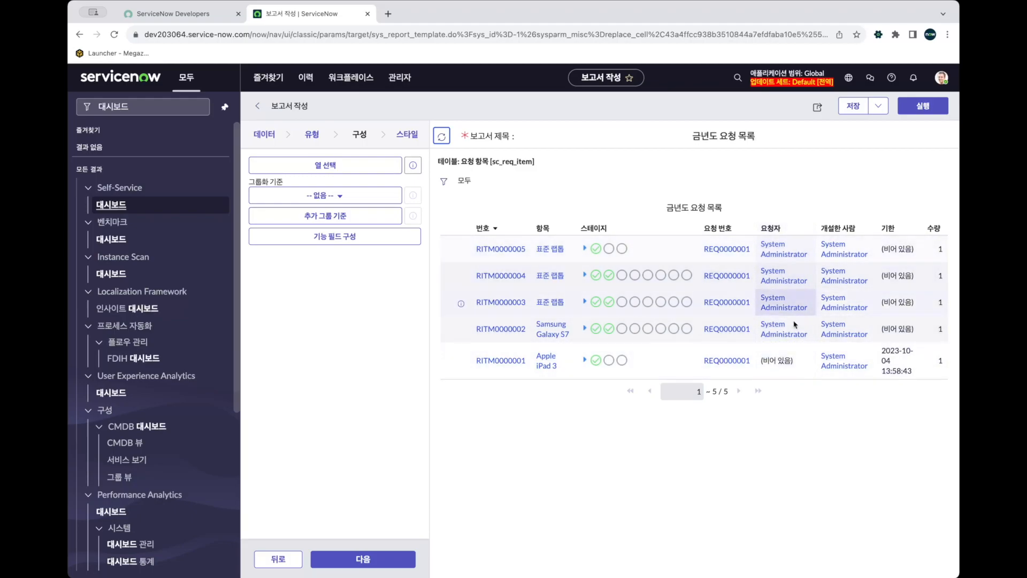
Filter the report with the condition 요청자 =(동적) 본인 and refresh the preview.
click(445, 183)
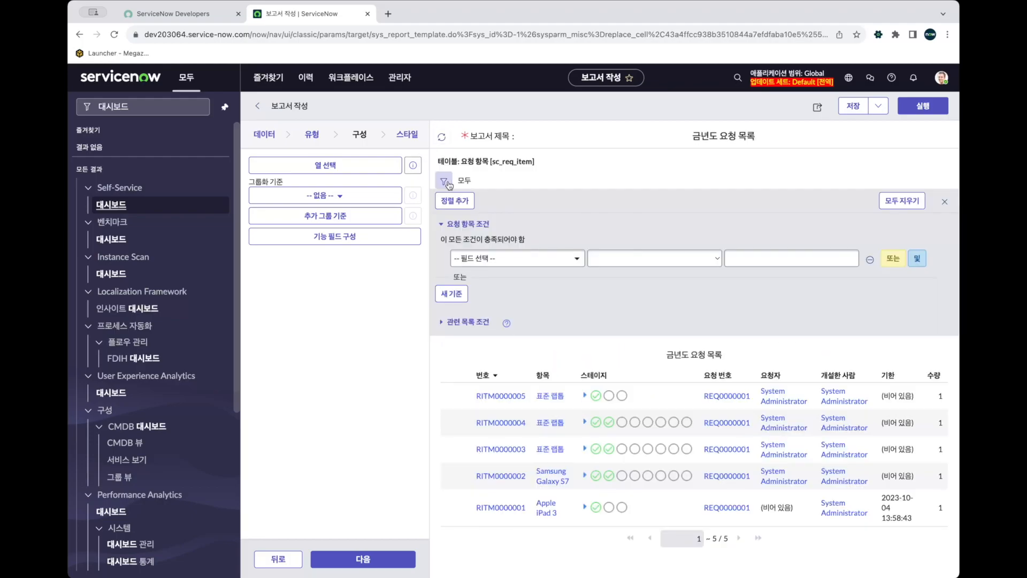
click(448, 184)
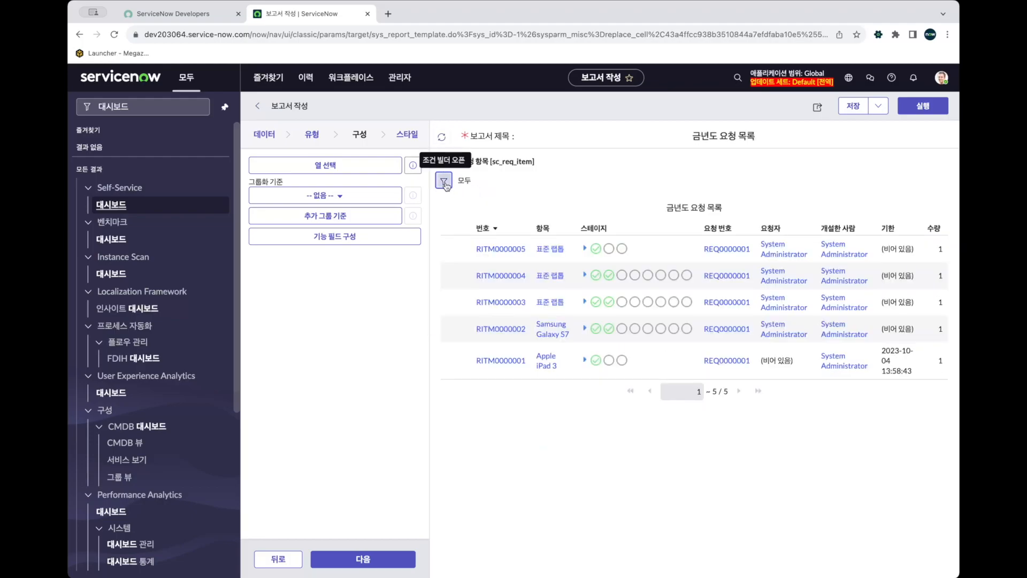
click(446, 184)
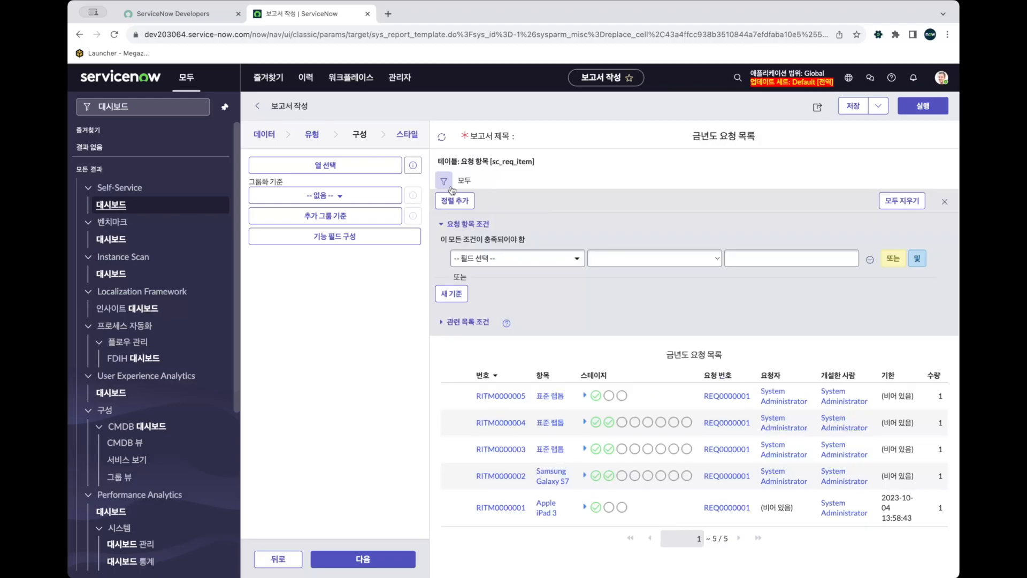
click(536, 267)
text(요청자)
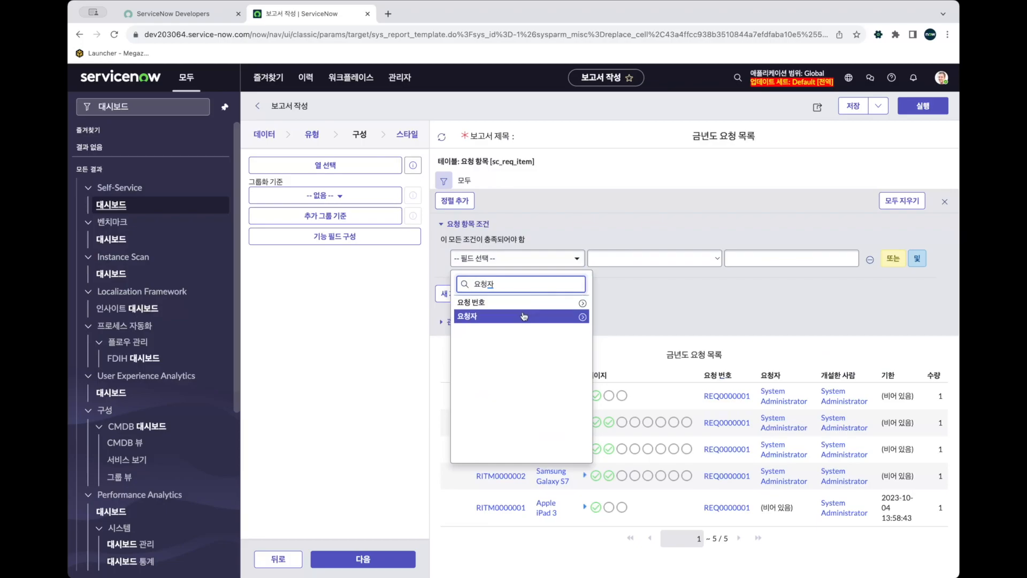
click(524, 317)
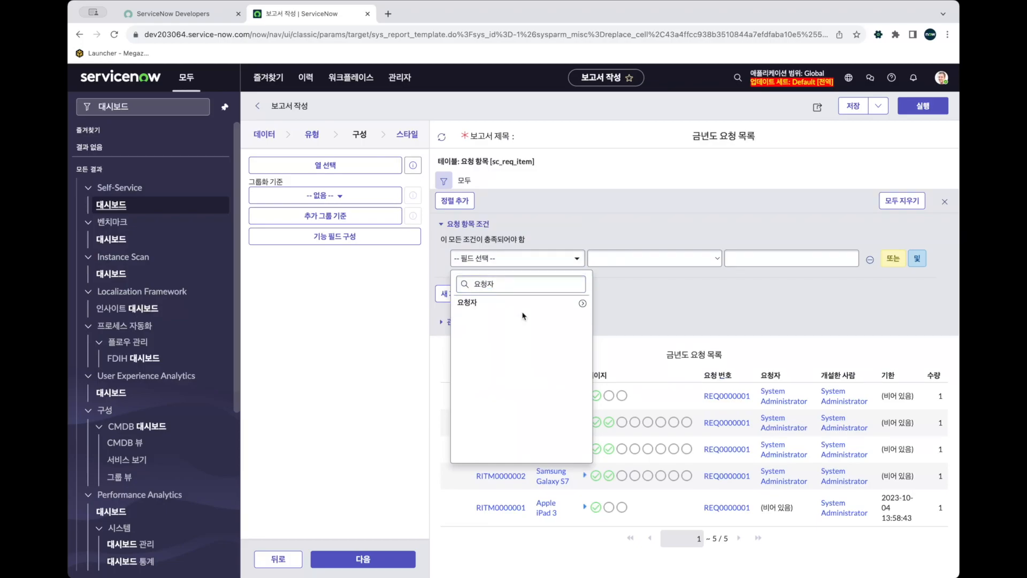
click(504, 302)
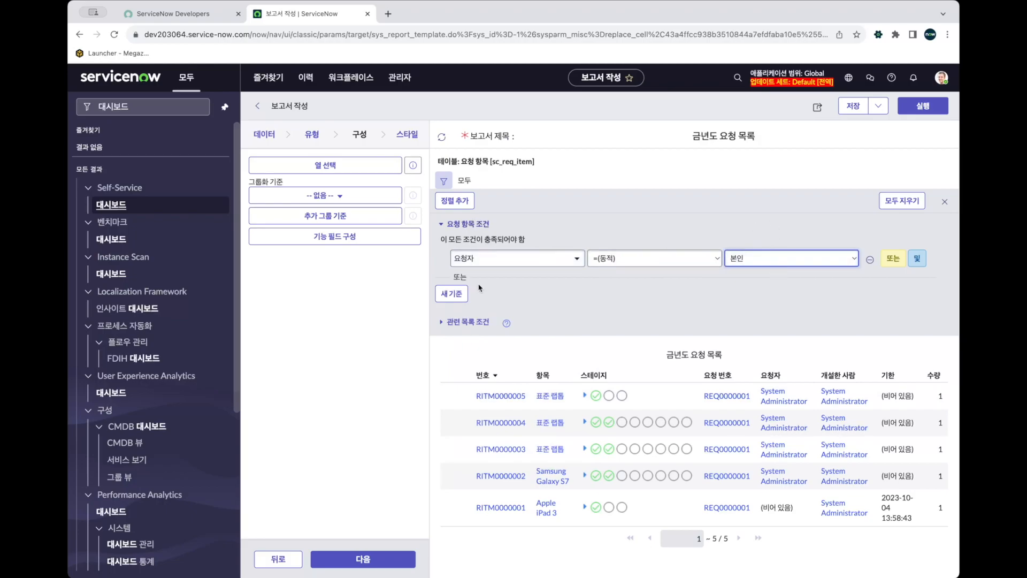
click(440, 137)
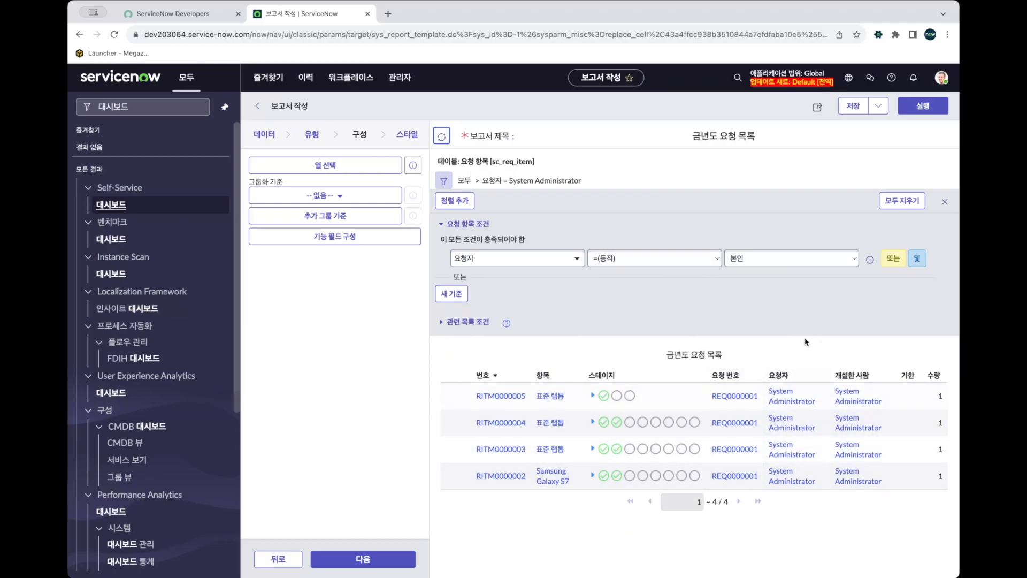
Change the report title to 금년도 내 요청 목록 and save the report to the dashboard.
click(719, 135)
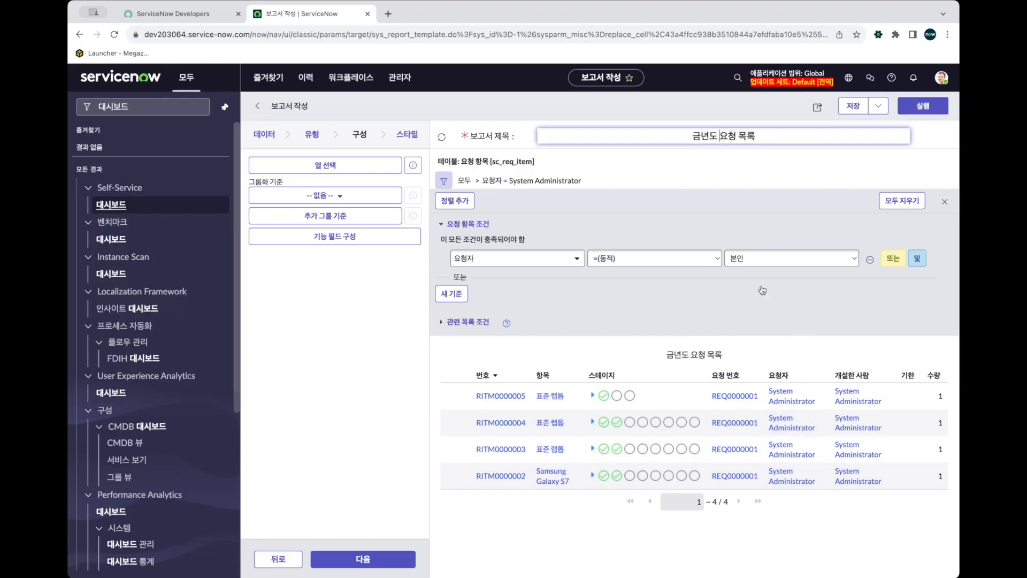
text(ㄴㅐ)
click(776, 206)
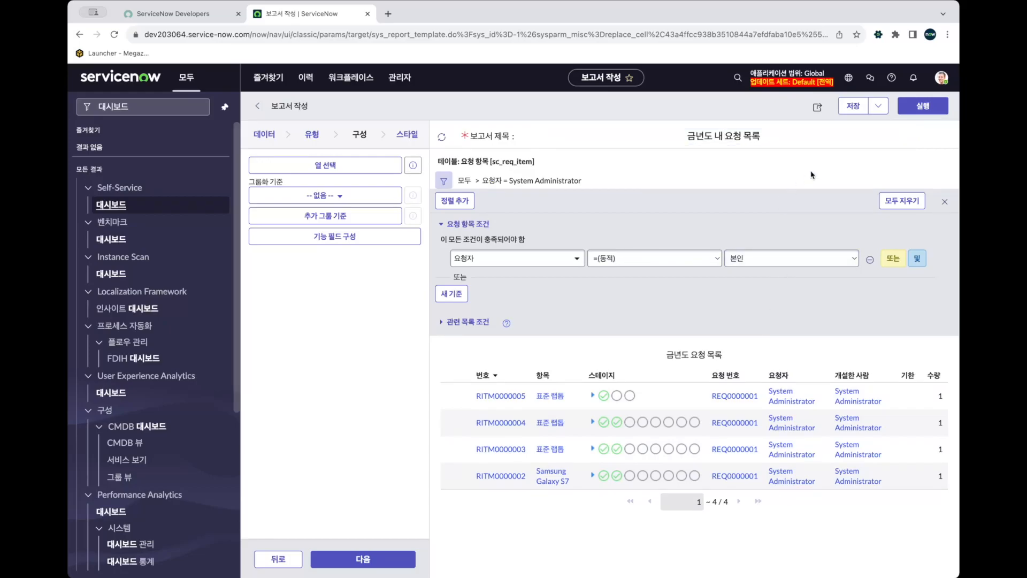
click(854, 106)
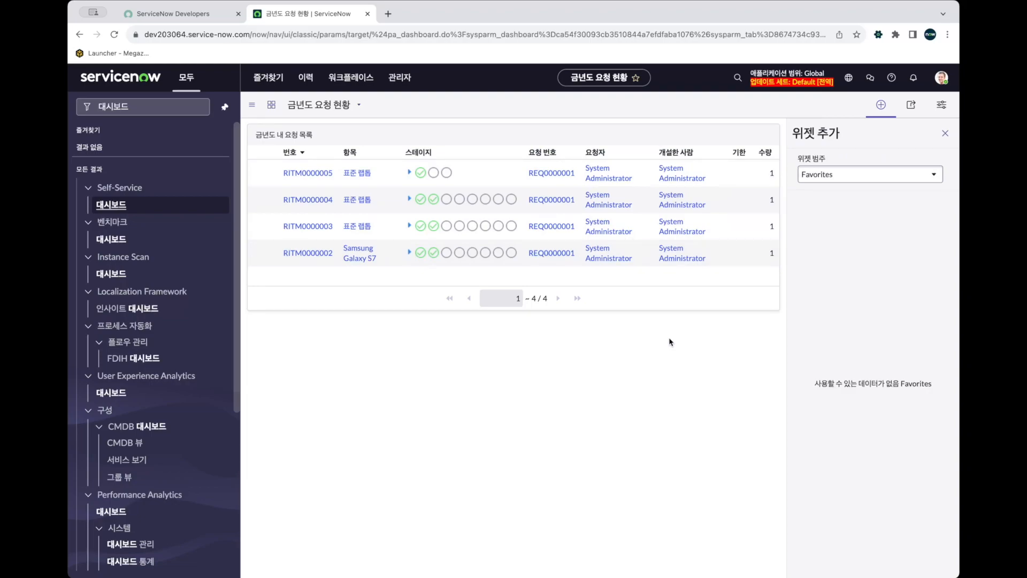
Choose the Reports widget category and filter its reports to those created by 모두 (anyone).
click(855, 176)
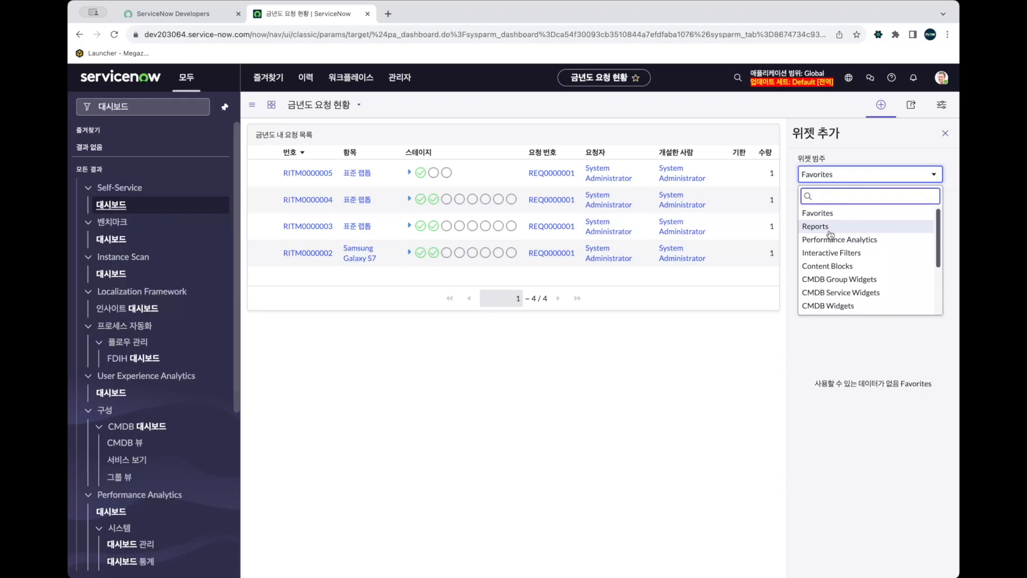
click(829, 227)
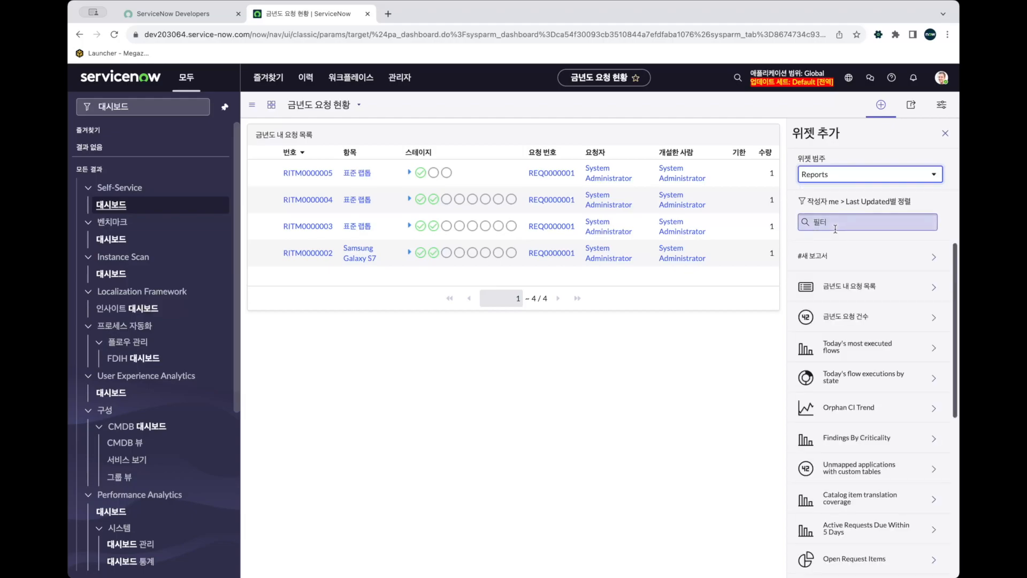
click(810, 202)
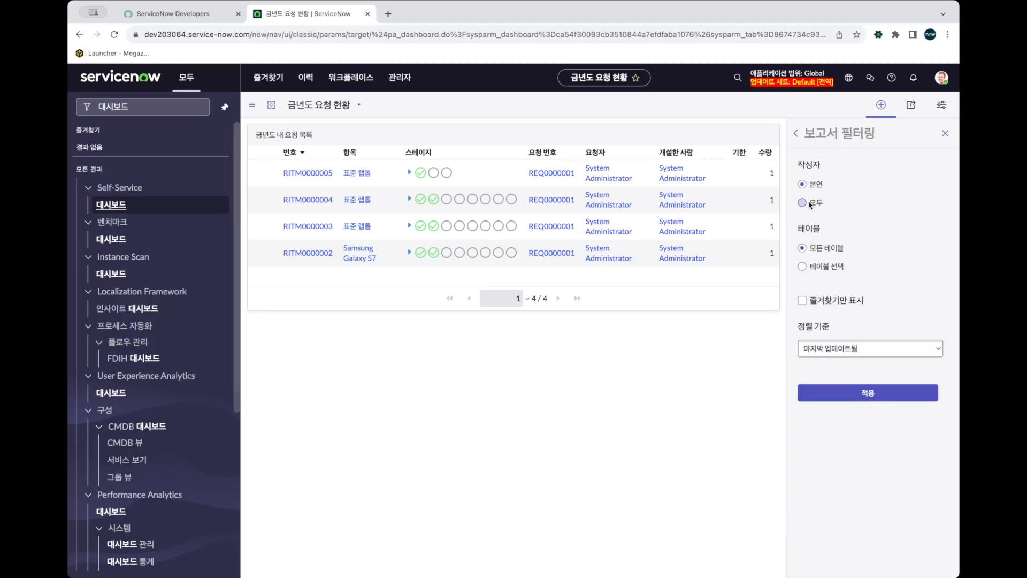
click(812, 202)
click(865, 399)
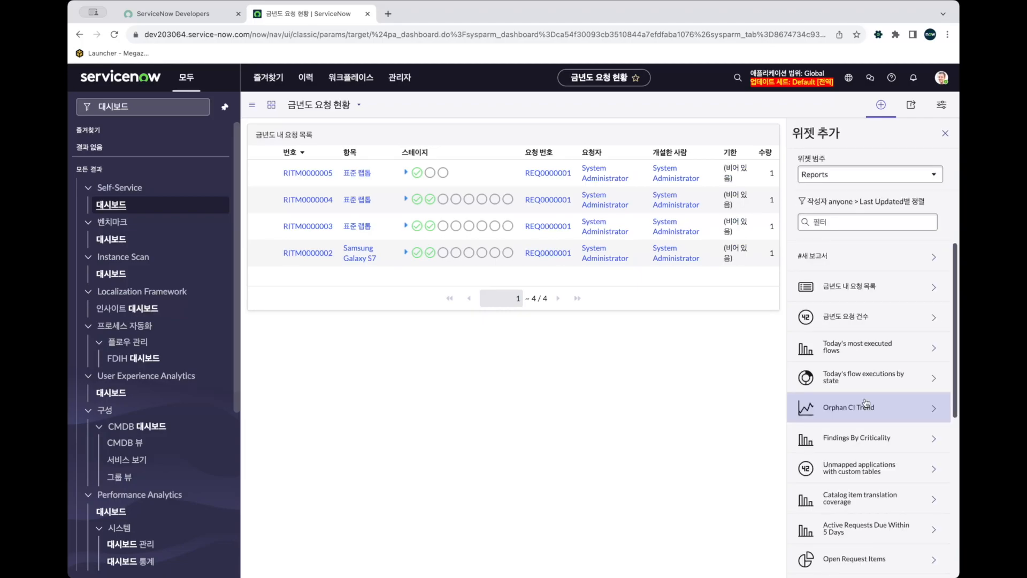
scroll(851, 454, down, 2)
scroll(851, 455, up, 2)
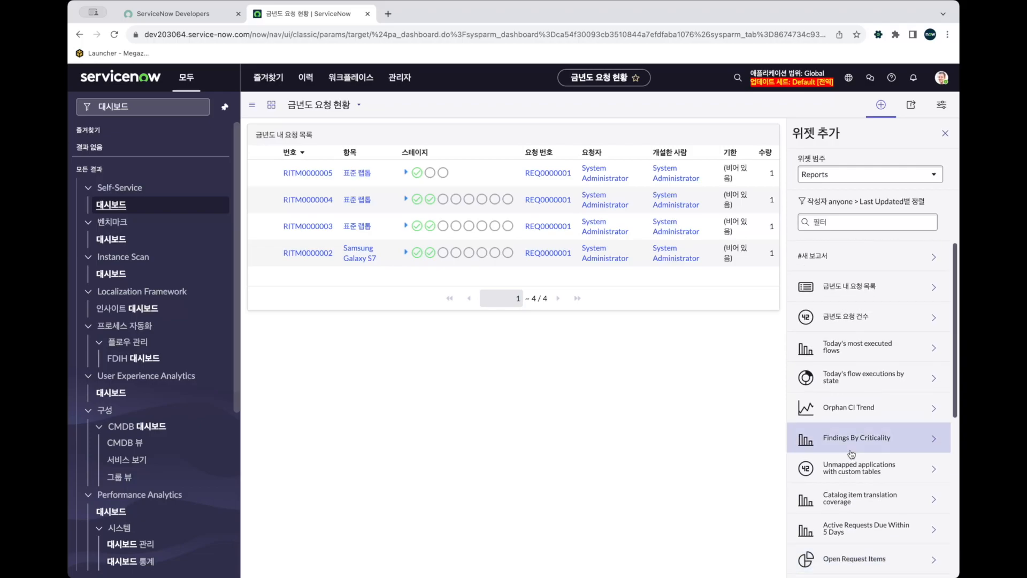
Add the 금년도 요청 건수 report to the dashboard as a widget and return to the widget list.
click(884, 329)
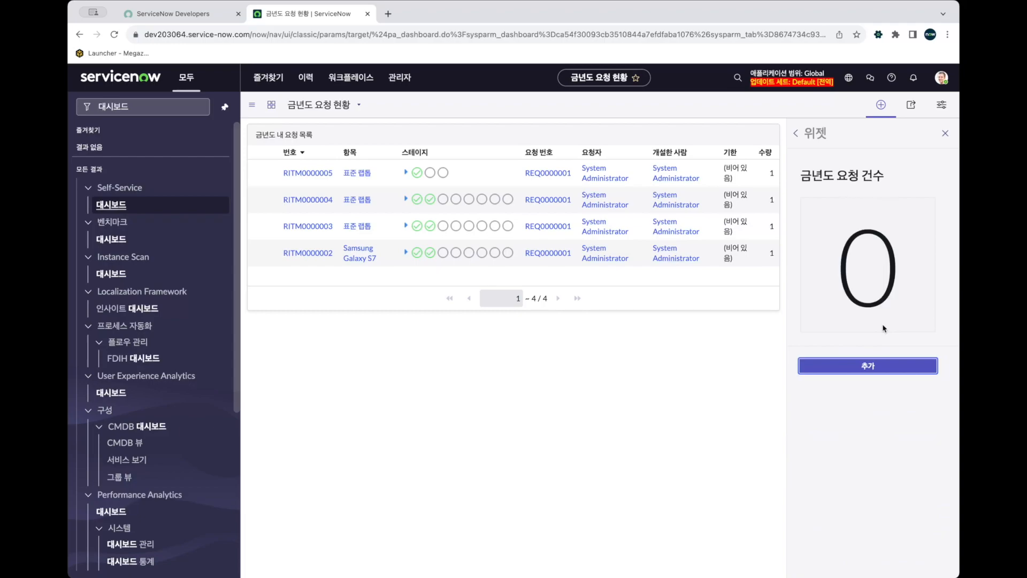
click(867, 366)
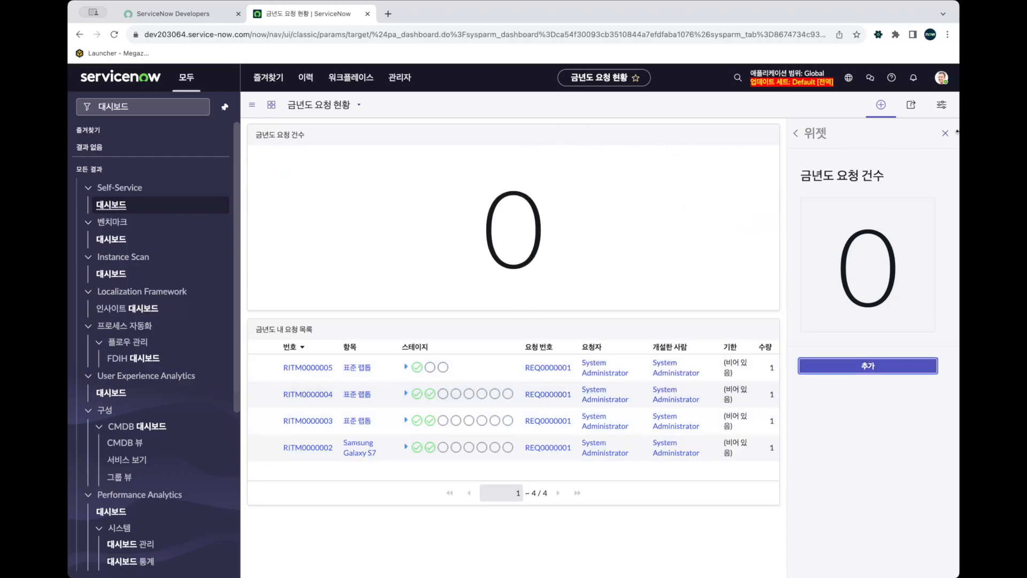
click(699, 249)
click(796, 133)
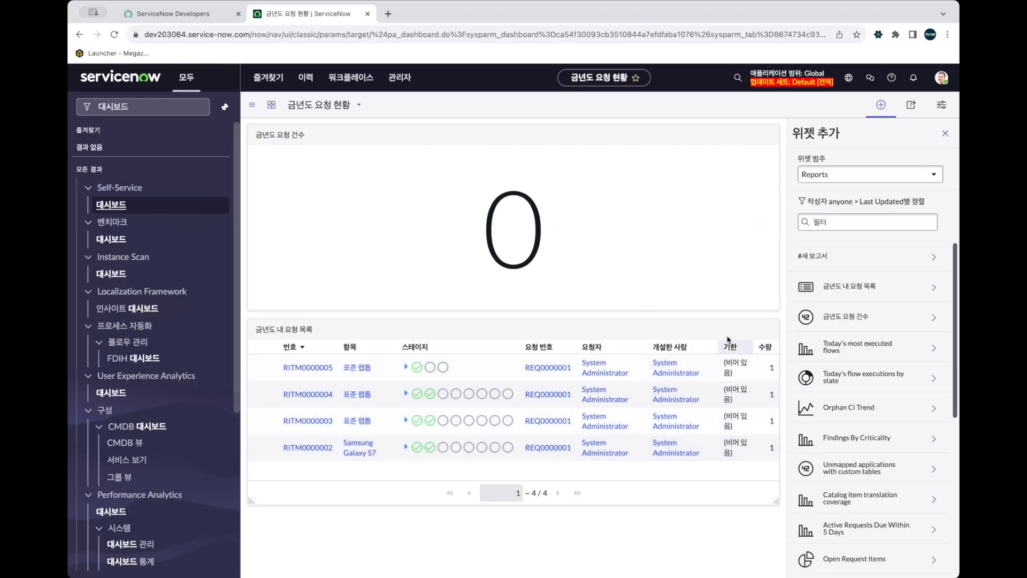
Open the 금년도 내 요청 목록 widget's report for editing, save it, return to the dashboard and dismiss the notifications.
mouse_move(730, 333)
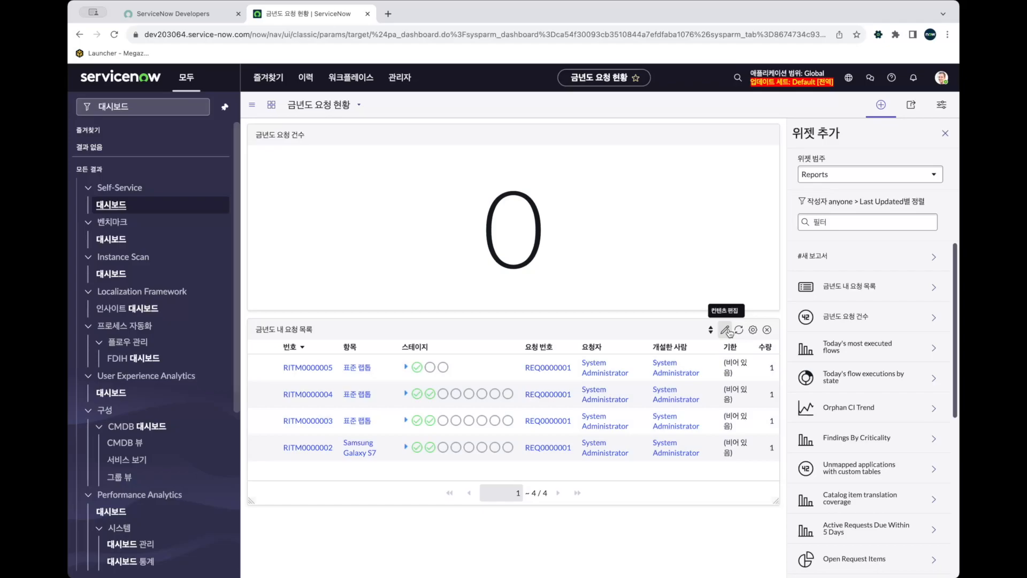
click(729, 331)
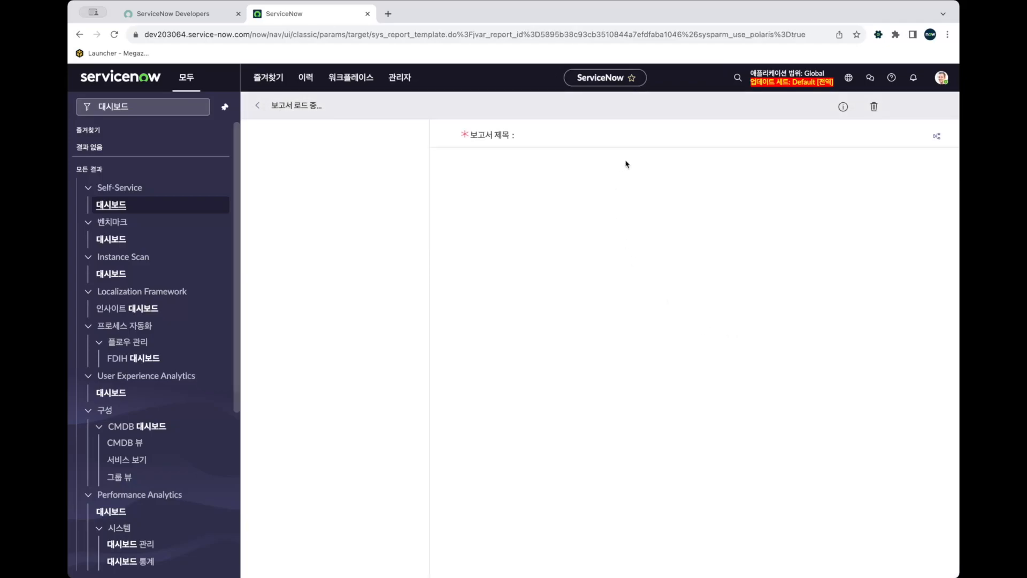
click(773, 140)
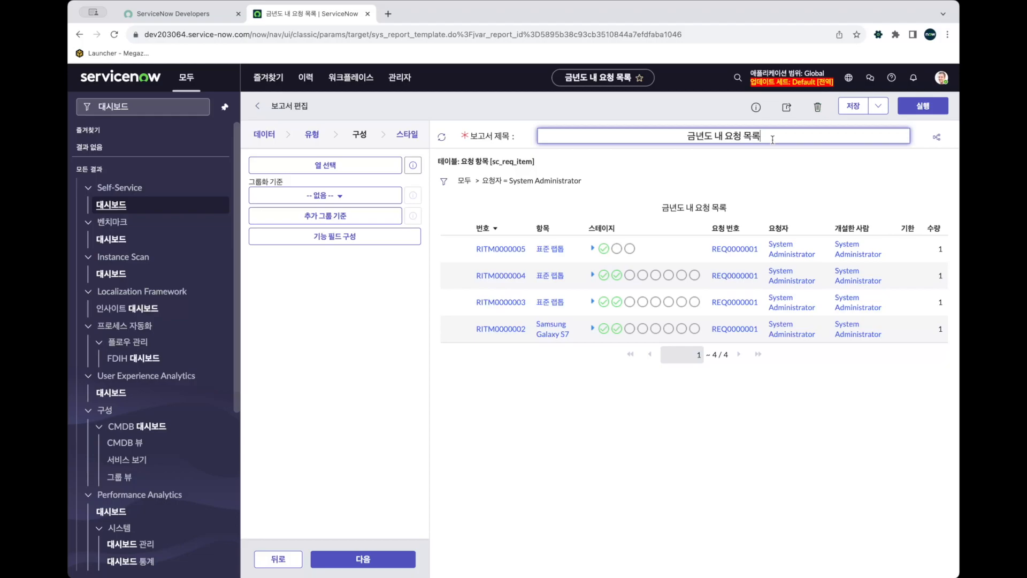
click(853, 105)
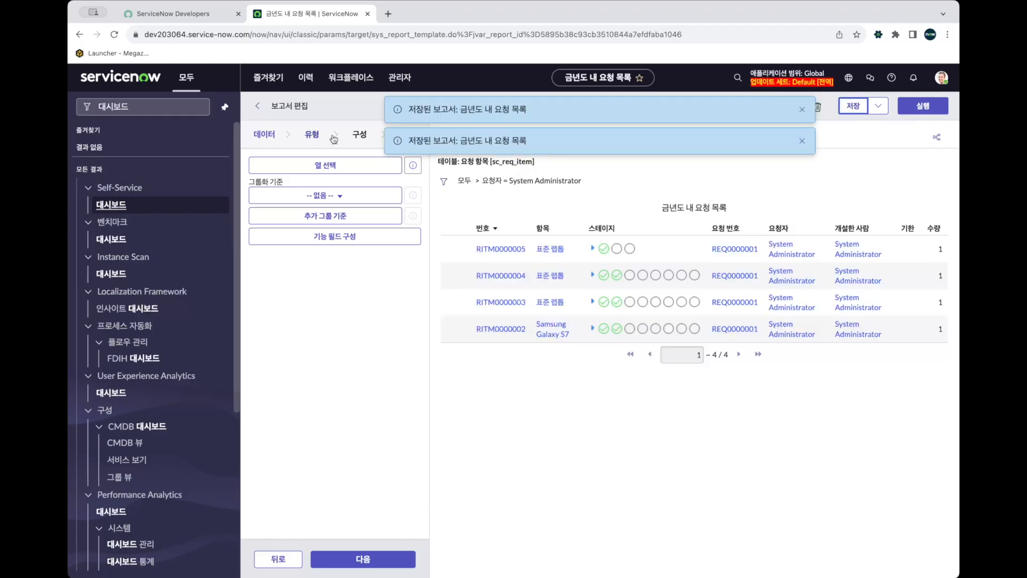
click(257, 105)
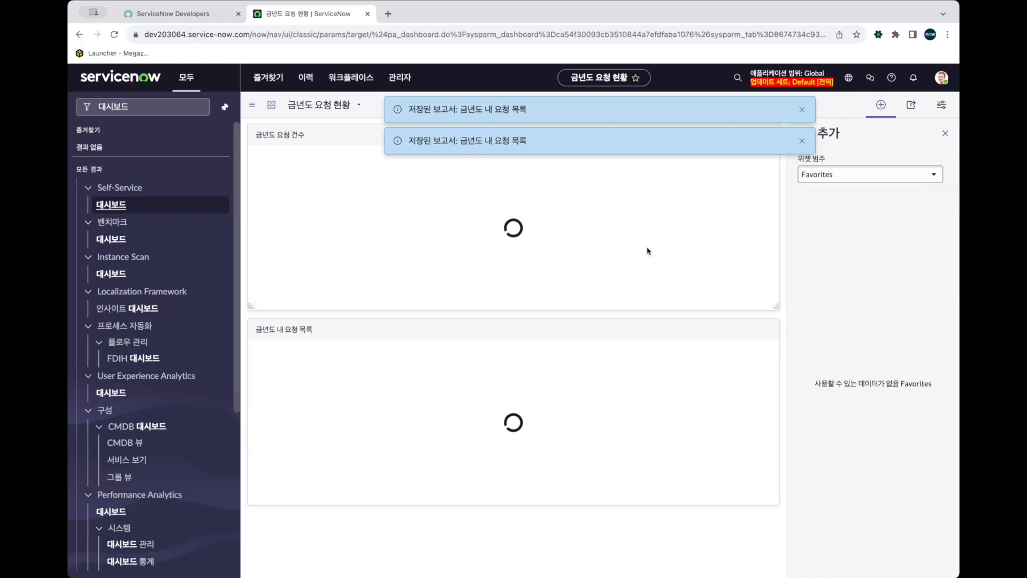
click(801, 140)
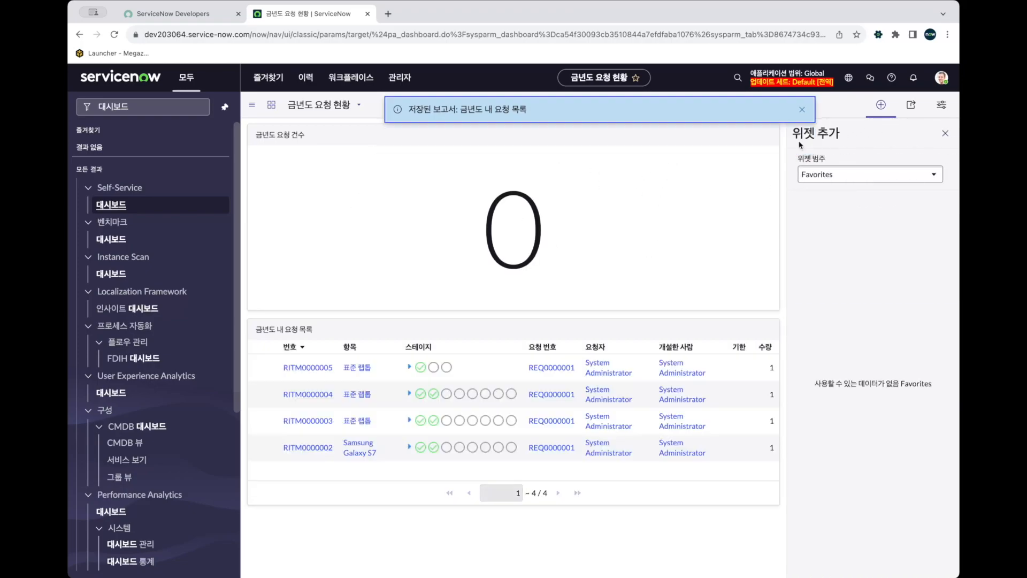
click(800, 111)
Open the 금년도 요청 건수 widget's report for editing and change its title to 금년도 내 요청 건수.
mouse_move(749, 136)
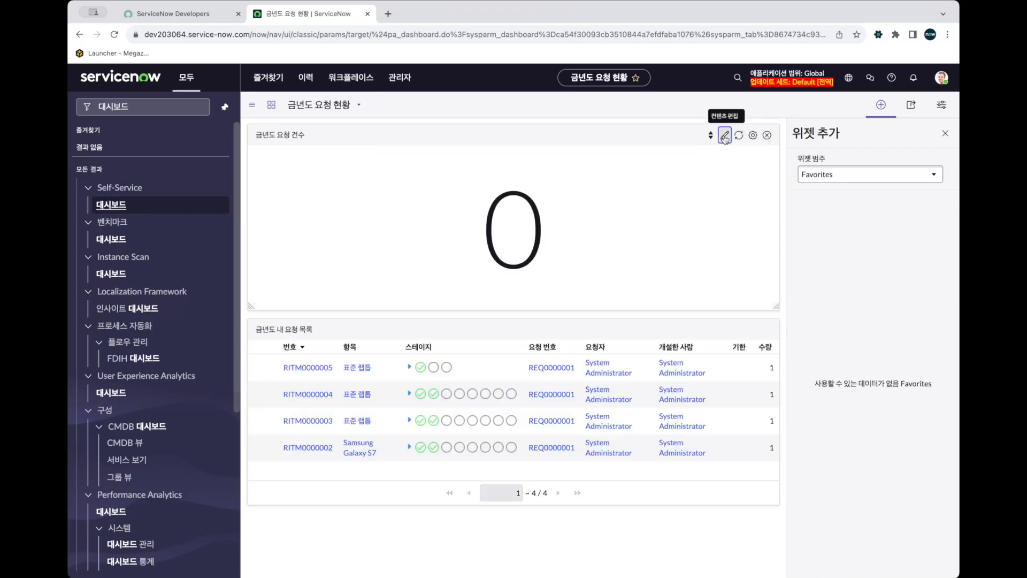
click(724, 135)
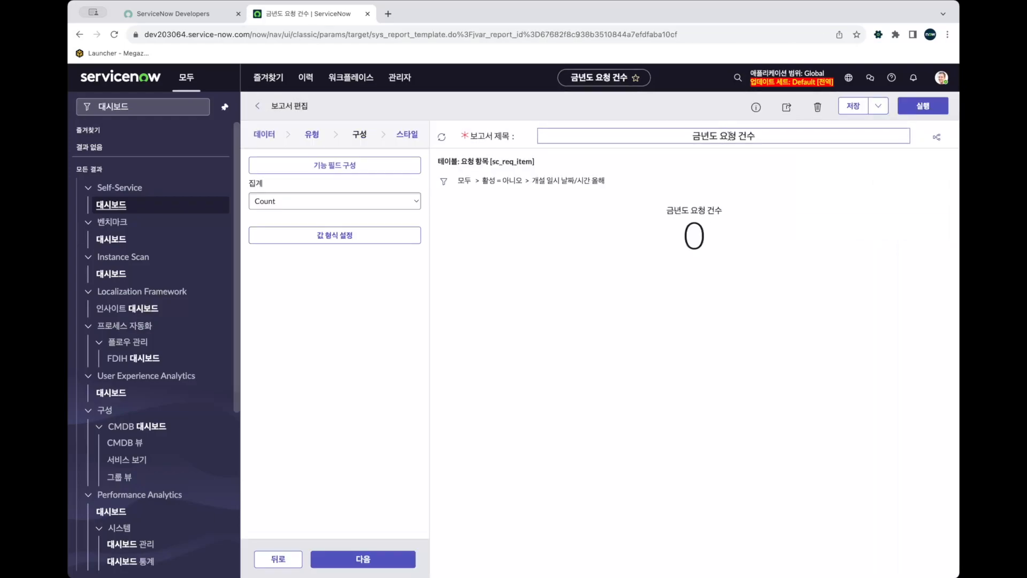
click(717, 137)
text(내)
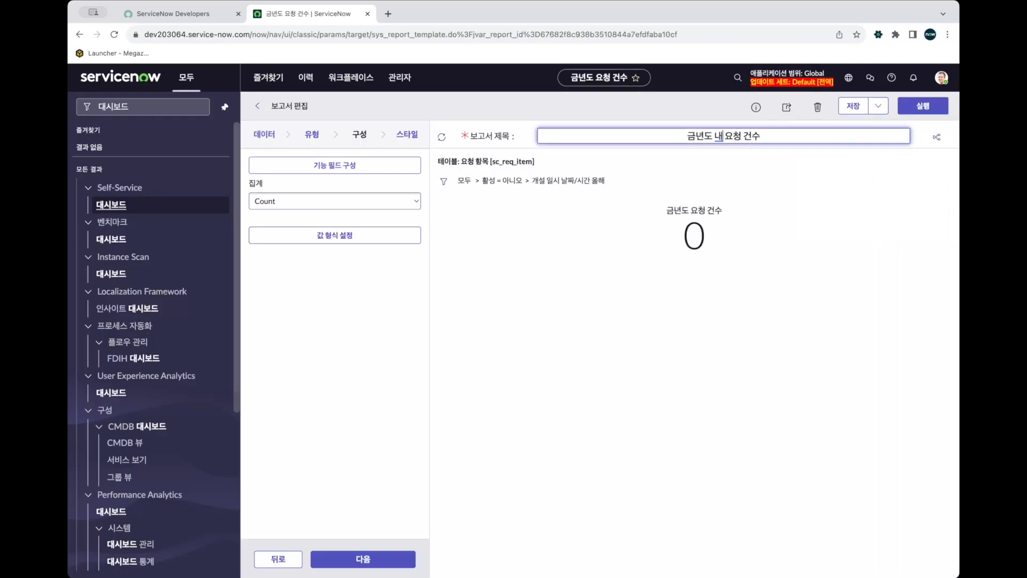
Add the filter condition 요청자 =(동적) 본인 to the report, save it and return to the dashboard.
click(443, 181)
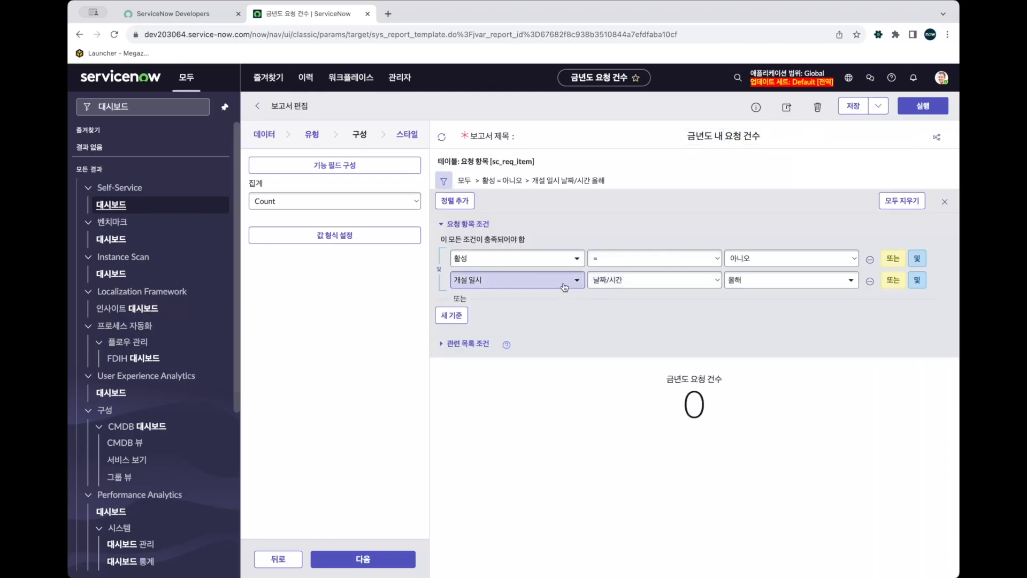
click(916, 280)
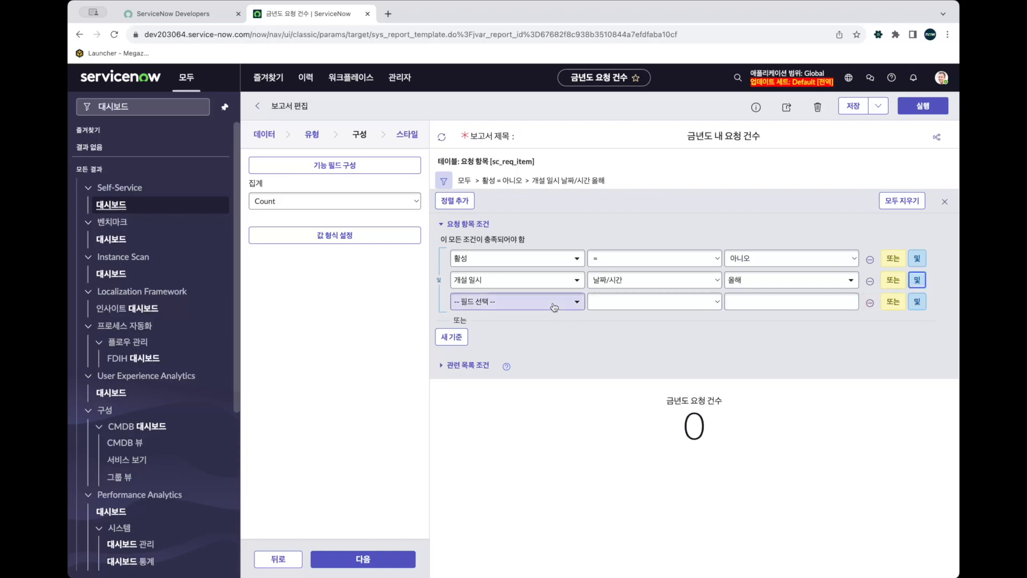
click(552, 303)
text(요청)
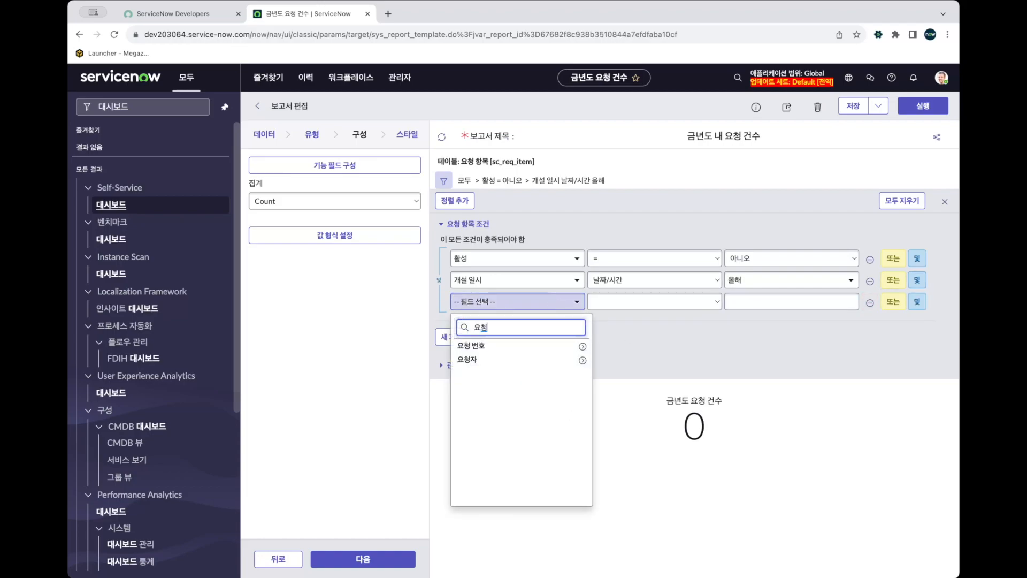
text(자)
key(Return)
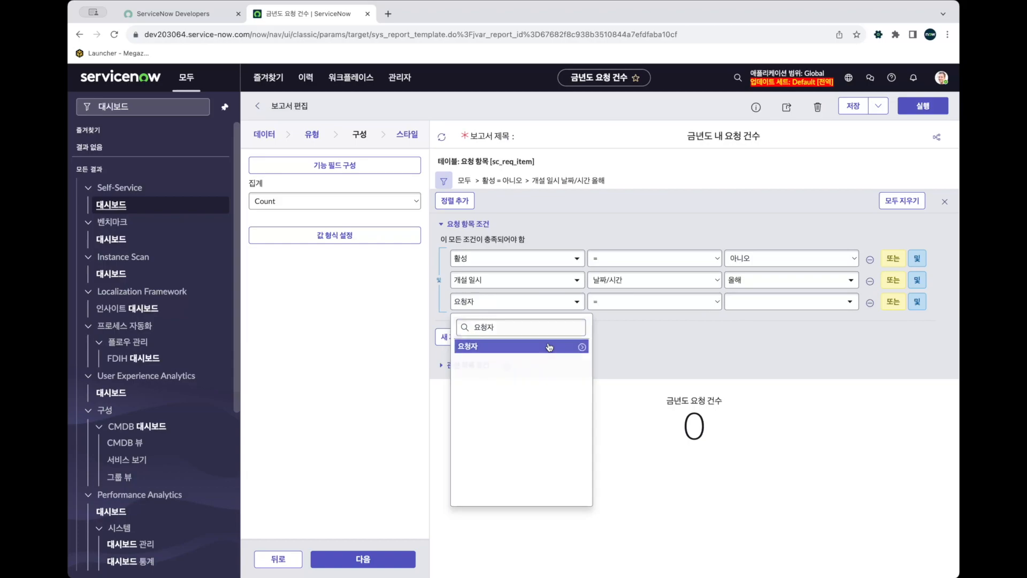
key(Down)
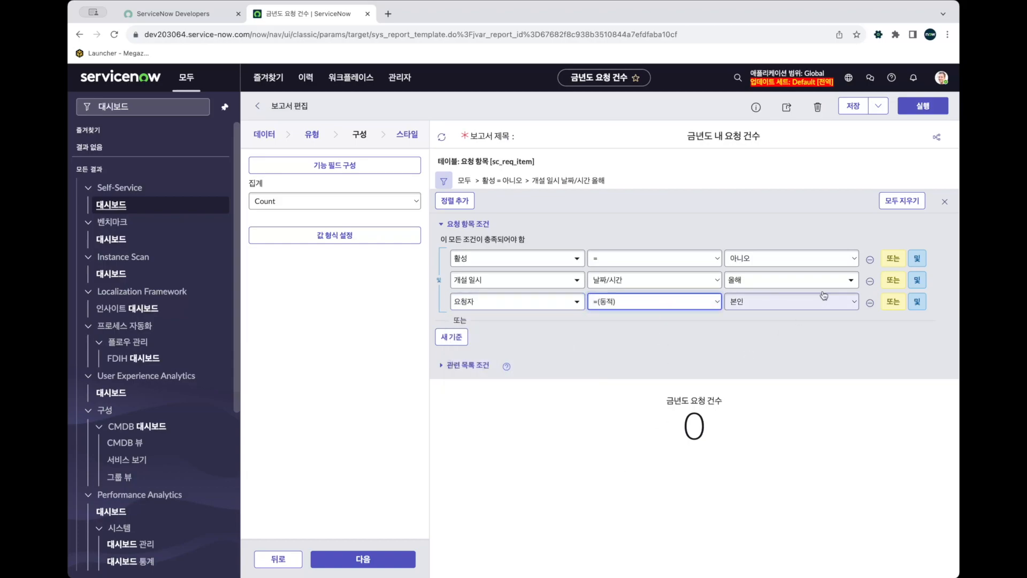
click(857, 106)
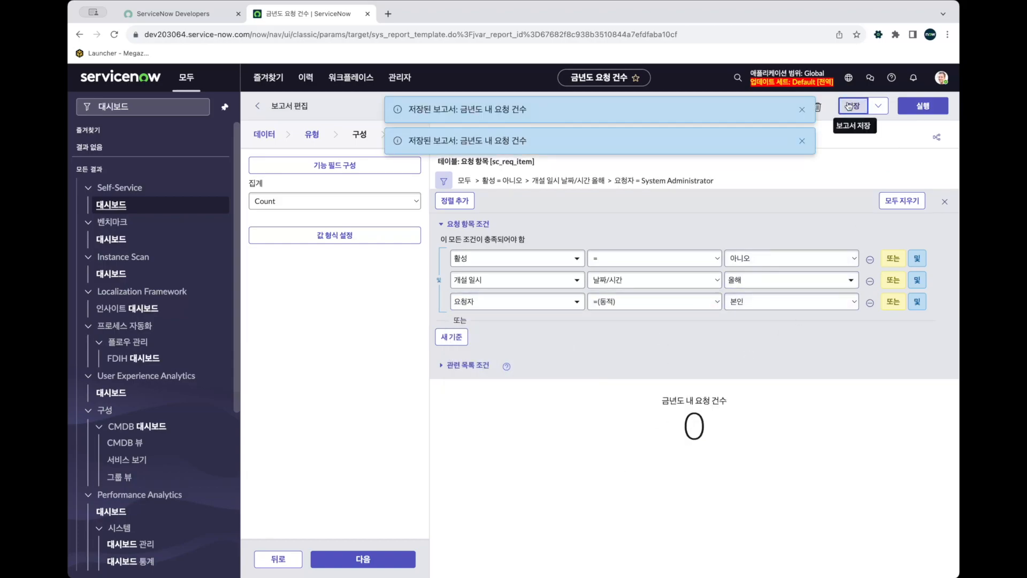
click(257, 105)
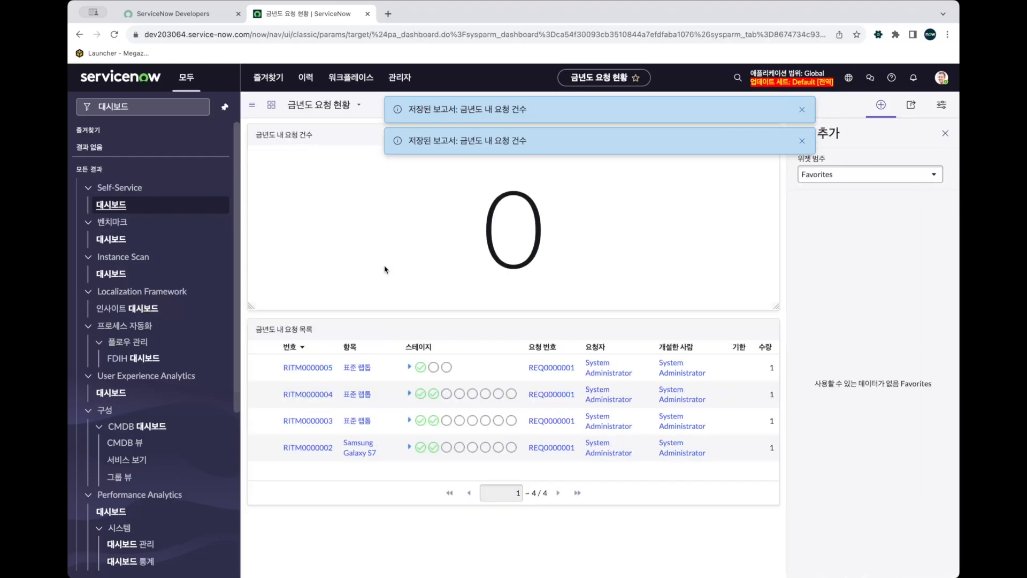
Remove the 활성 and 개설 일시 conditions from the 금년도 내 요청 건수 report, save it and return to the dashboard.
click(725, 136)
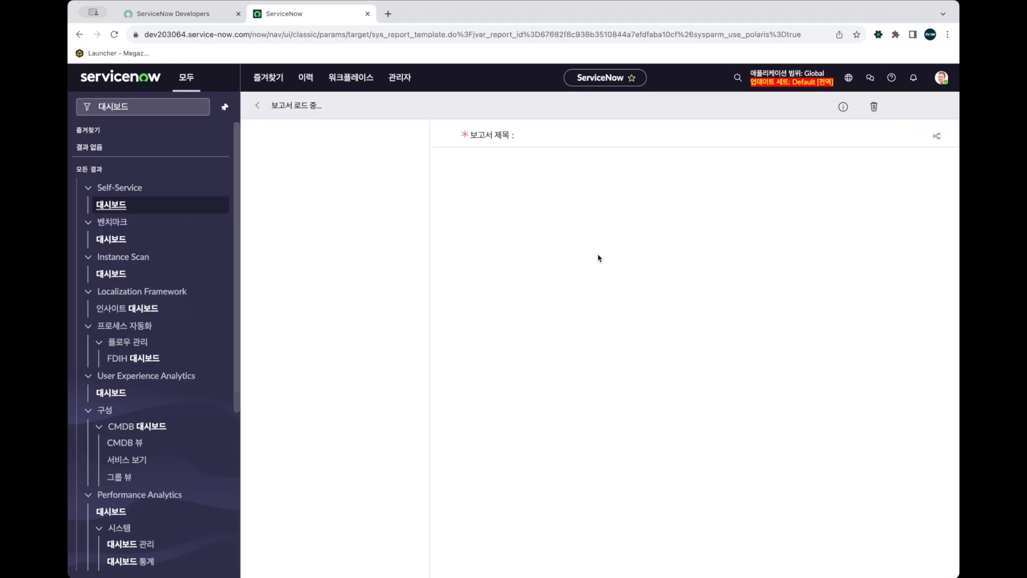
click(444, 181)
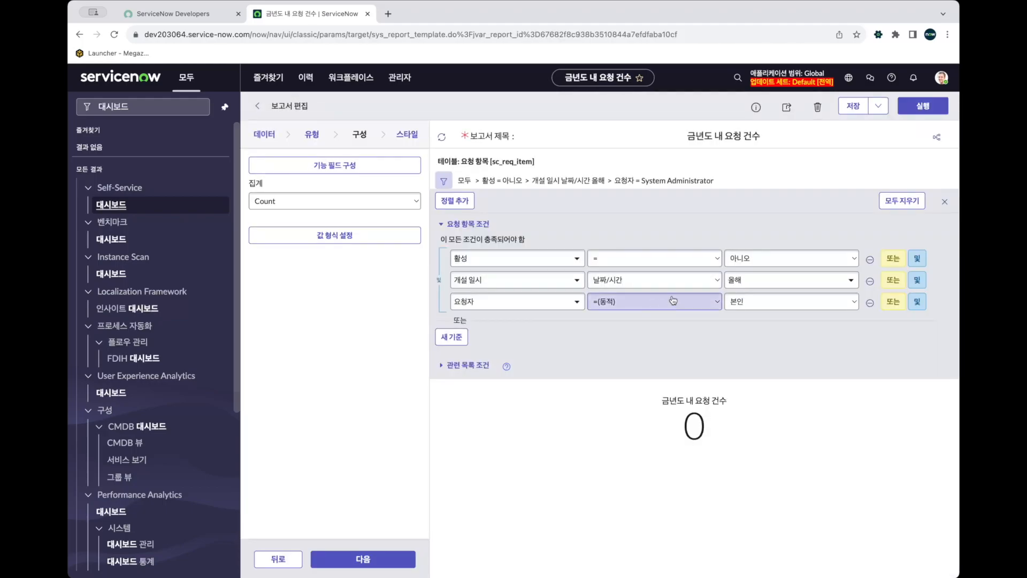
click(870, 281)
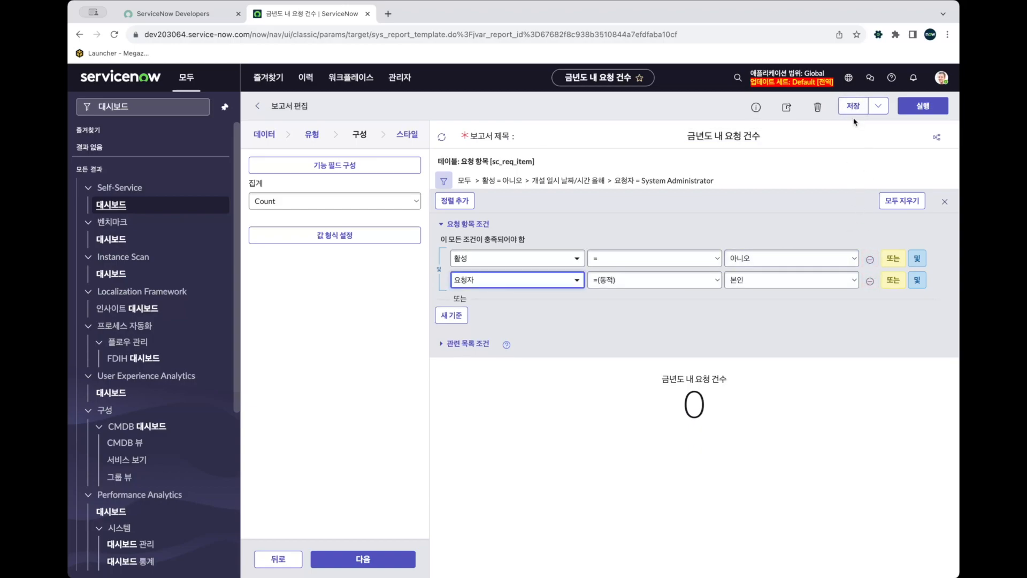
click(870, 259)
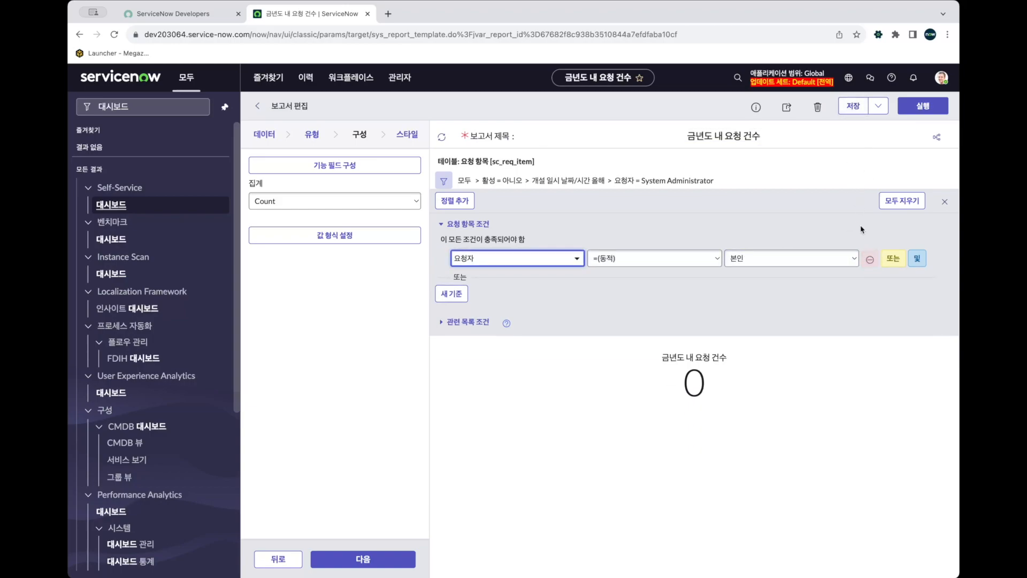
click(852, 106)
click(261, 110)
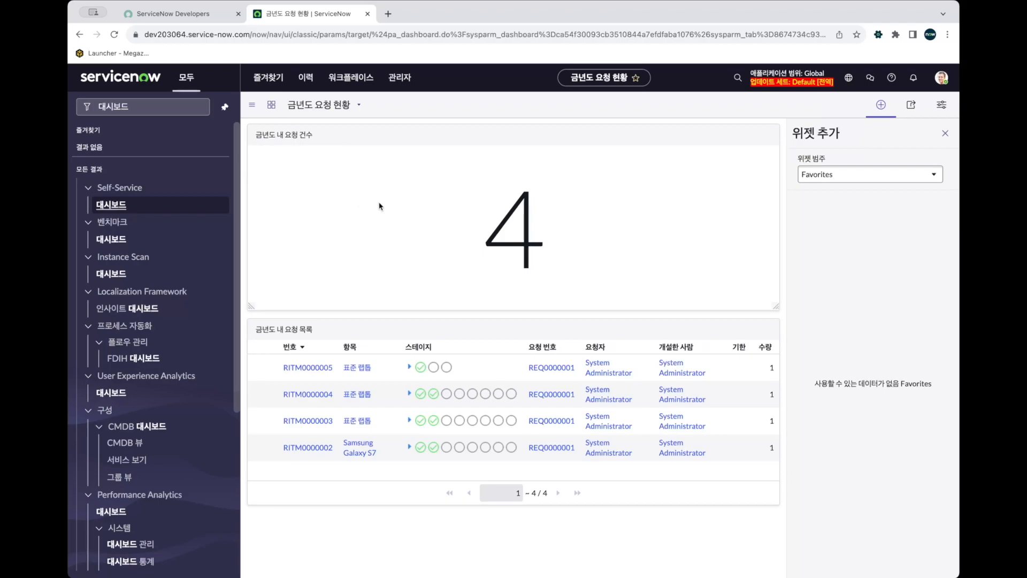
Check the filter in the 금년도 내 요청 건수 widget's report and return to the dashboard.
mouse_move(724, 136)
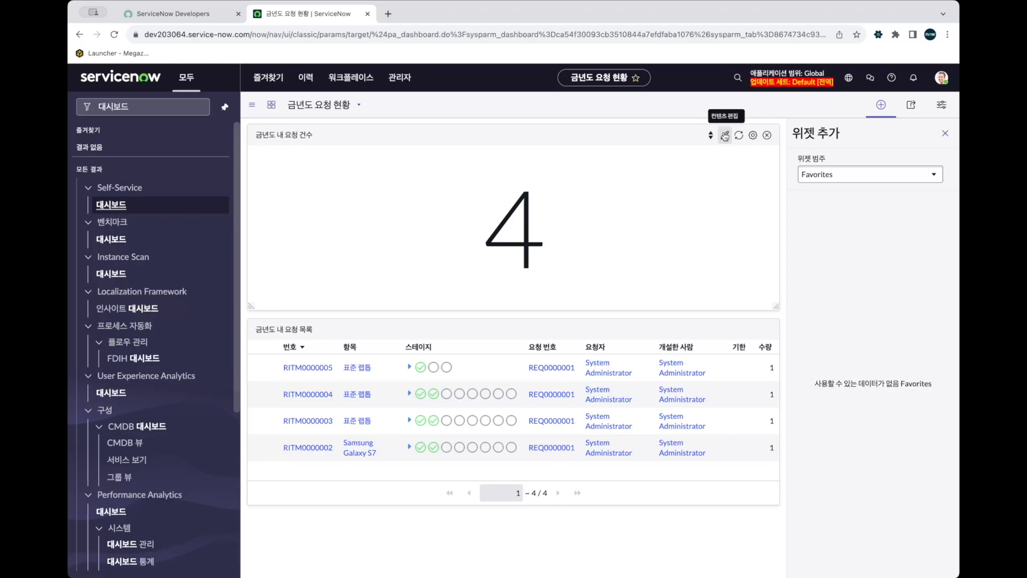
click(725, 136)
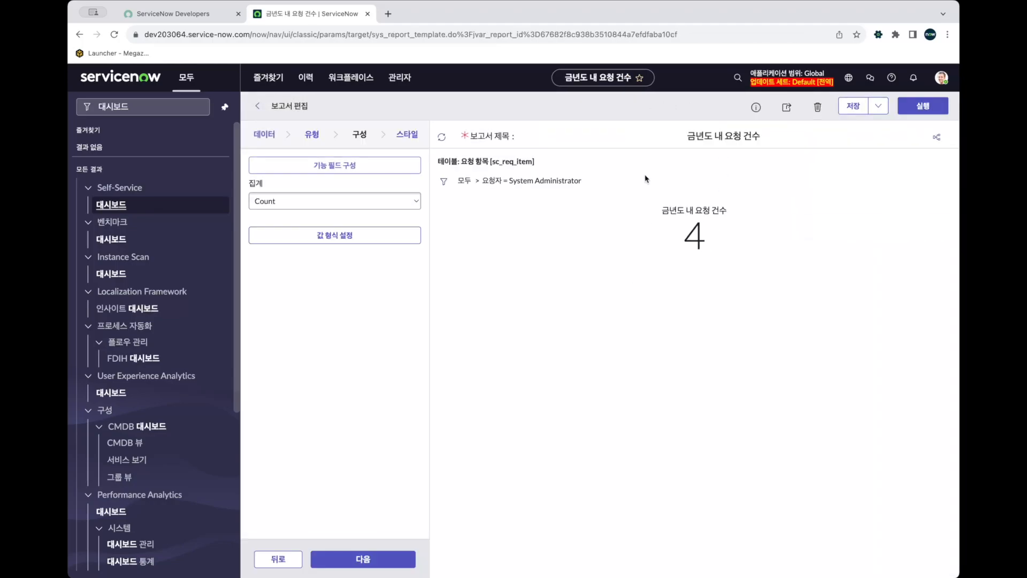
click(252, 104)
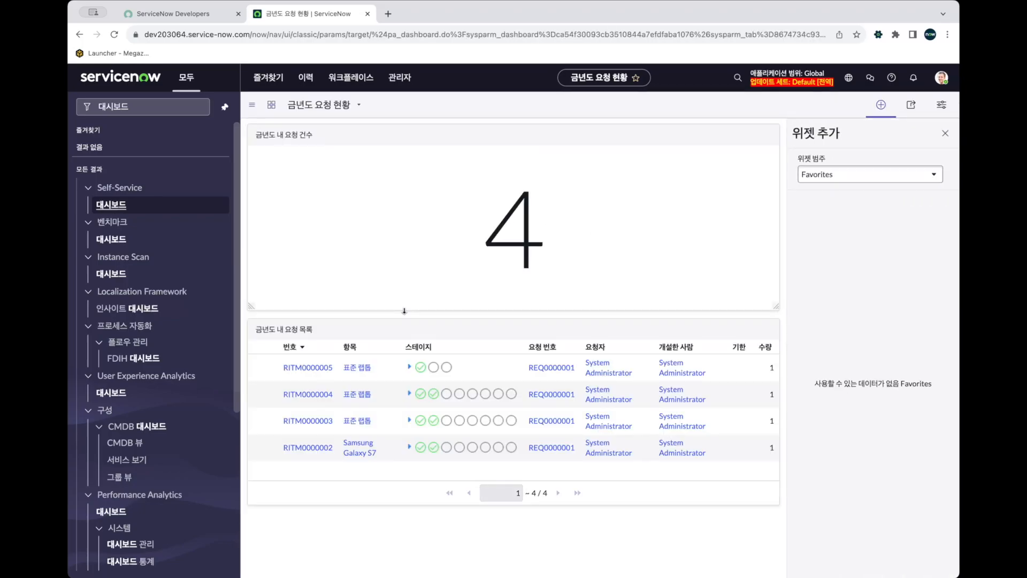
Duplicate the 금년도 내 요청 건수 widget's report with 삽입 및 유지 and dismiss the notifications.
mouse_move(501, 244)
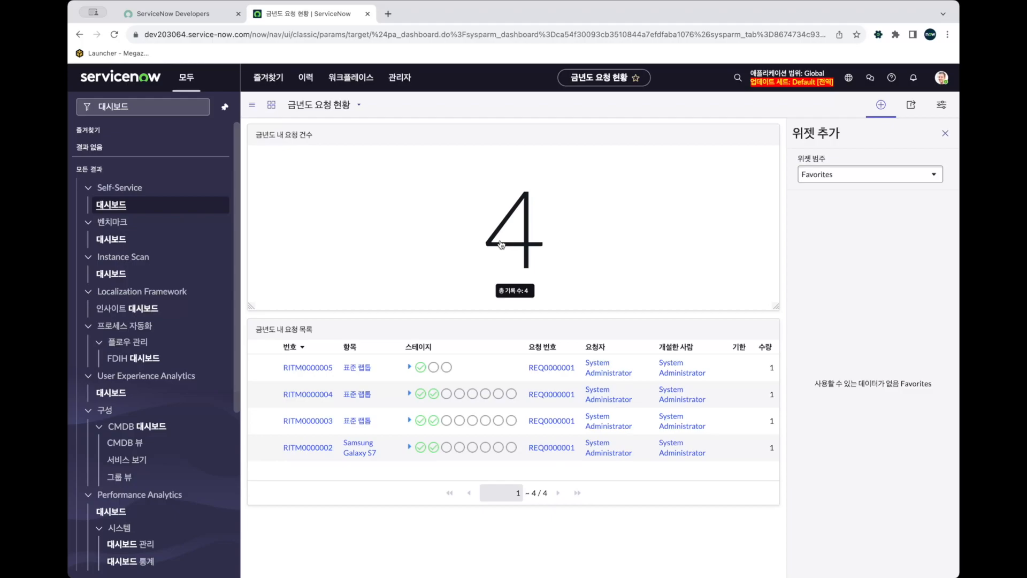
click(726, 139)
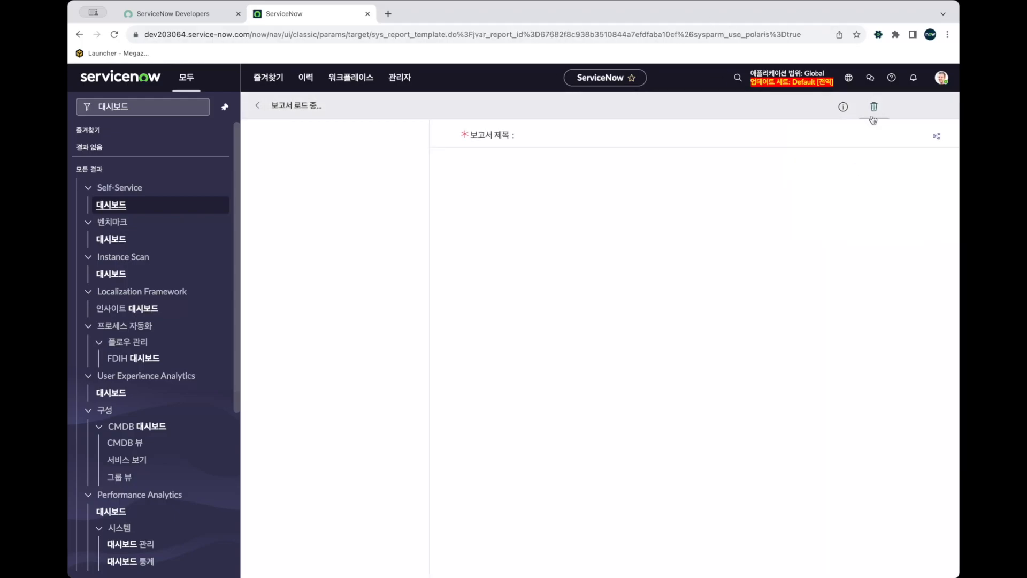
click(879, 106)
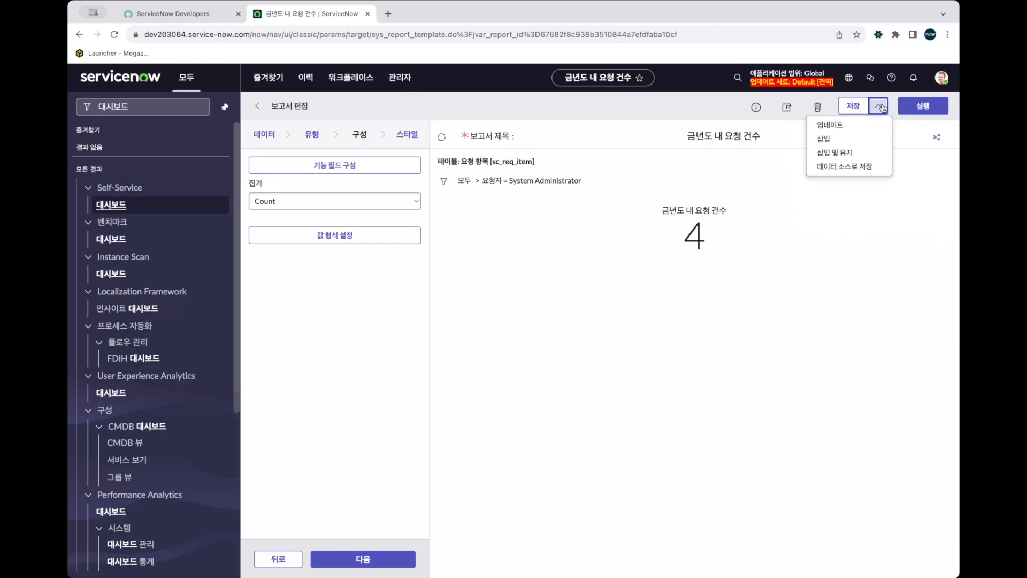
click(845, 154)
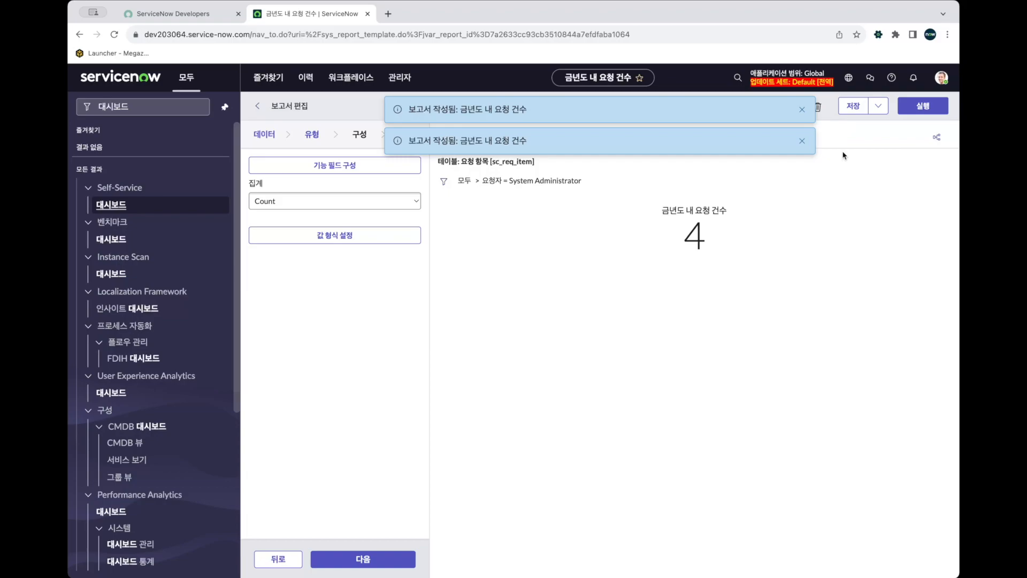
click(801, 109)
click(801, 109)
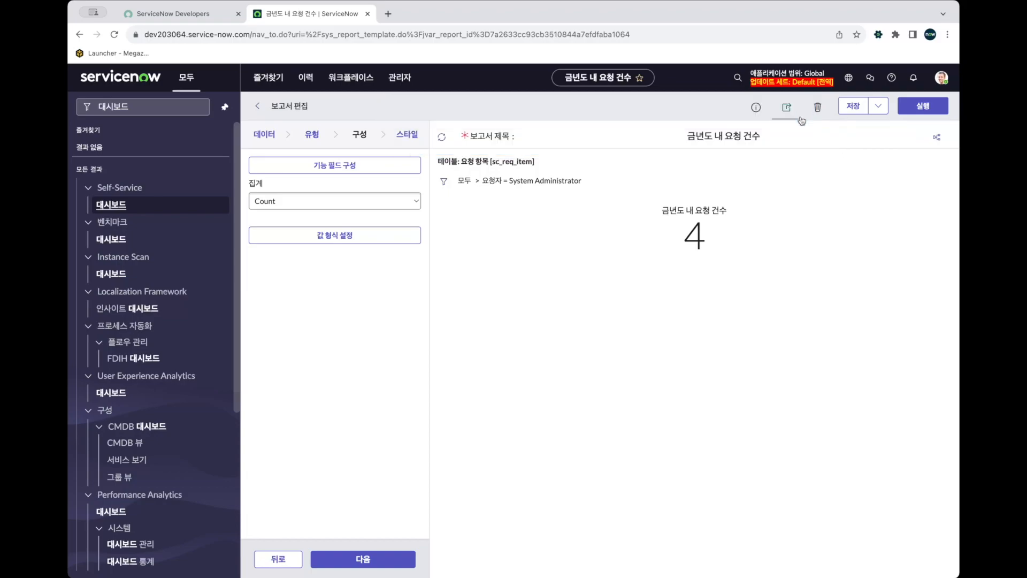
Change the copied report's title to 금년도 내 요청 건수 2, save it and return to the dashboard.
text(2)
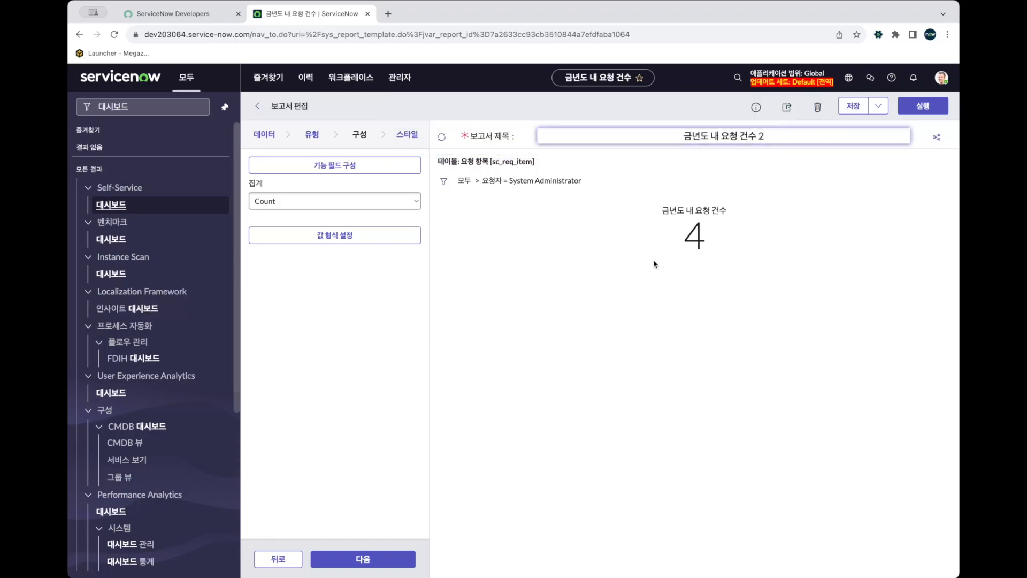
click(857, 105)
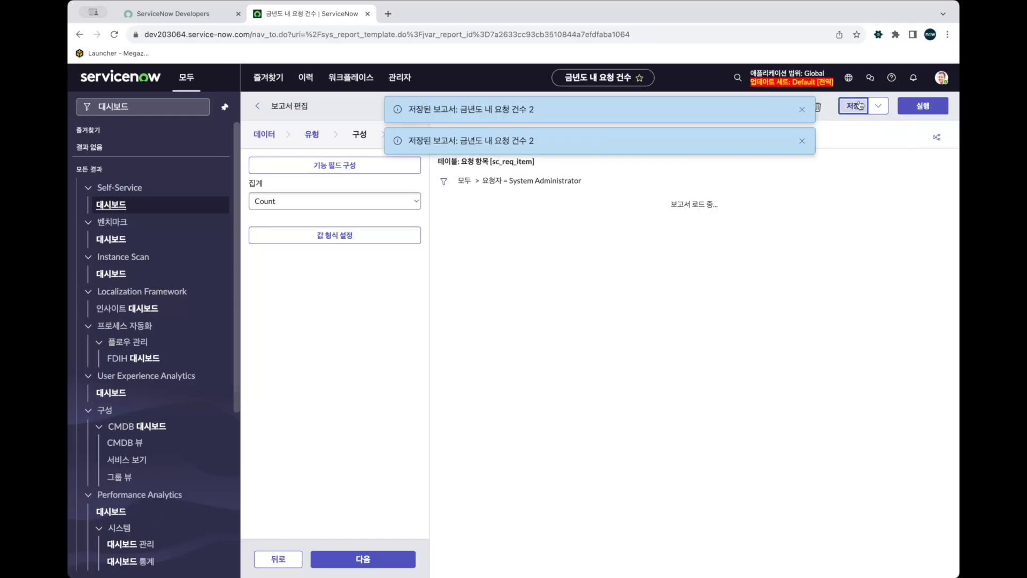
click(258, 106)
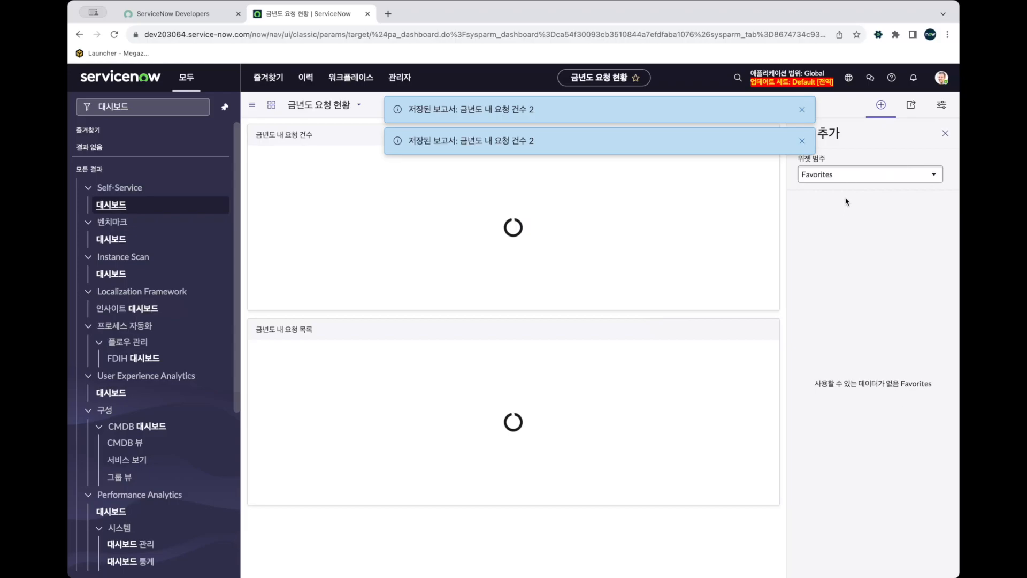
Add the 금년도 내 요청 건수 2 report from the Reports category to the dashboard and return to the widget list.
click(852, 176)
click(834, 225)
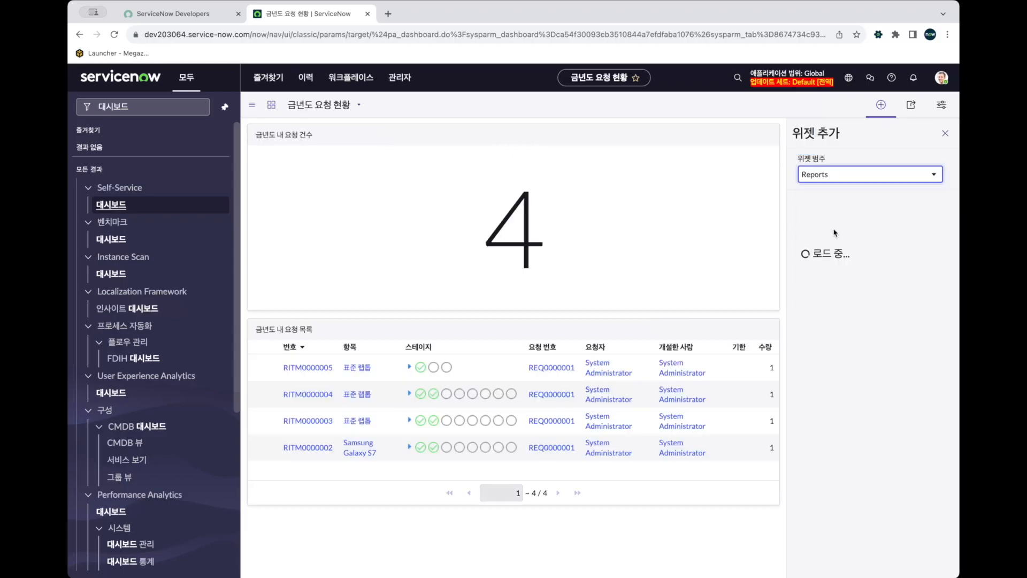
click(855, 287)
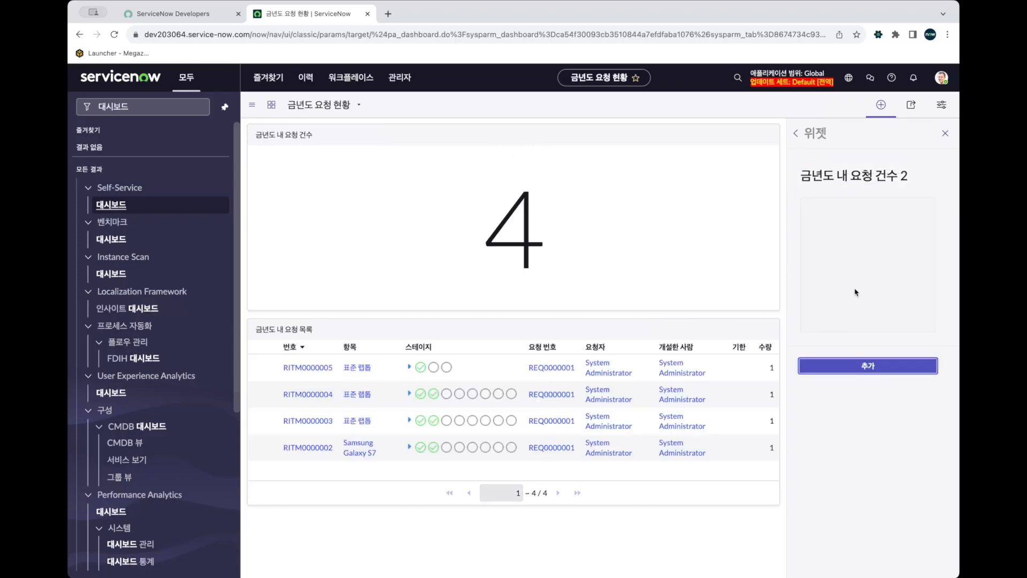
click(846, 369)
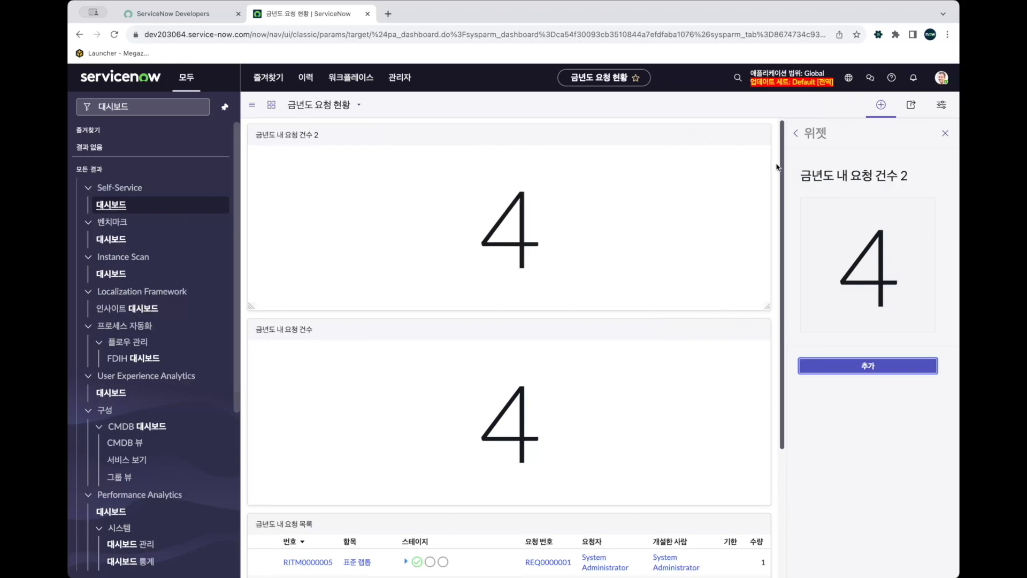
click(797, 131)
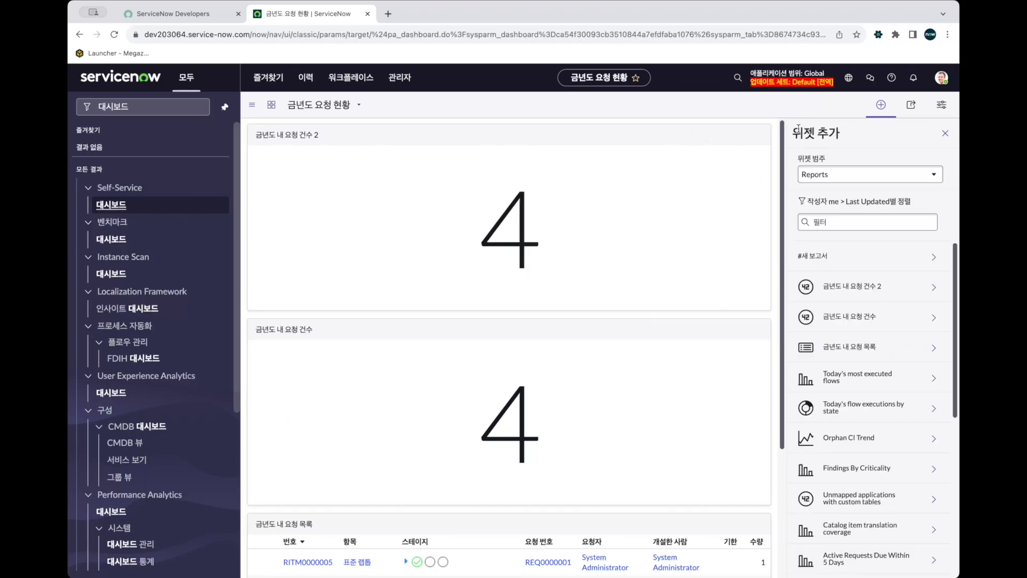
Remove the 금년도 내 요청 건수 2 widget and reduce the height of the 금년도 내 요청 건수 widget.
mouse_move(760, 137)
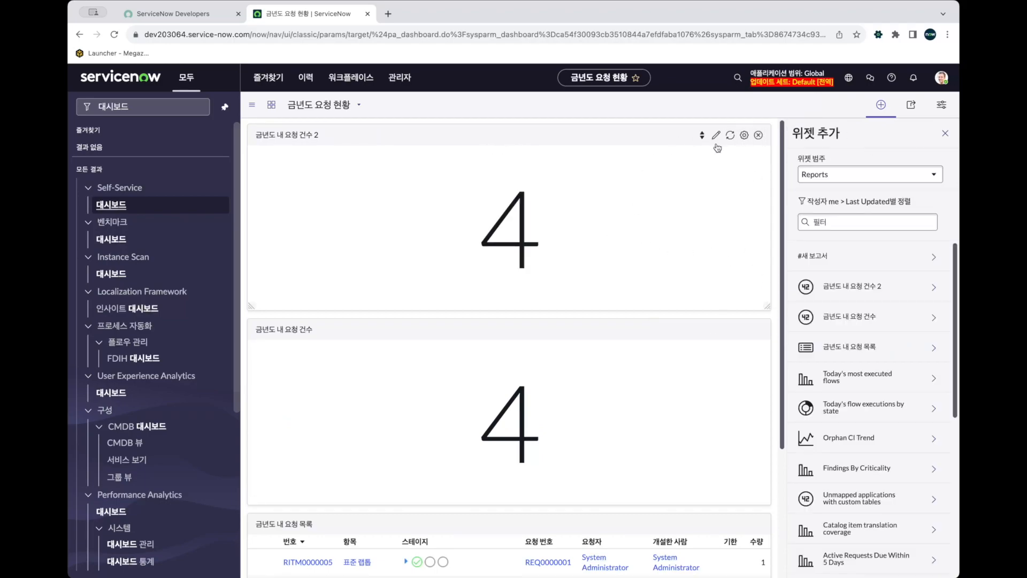
click(758, 135)
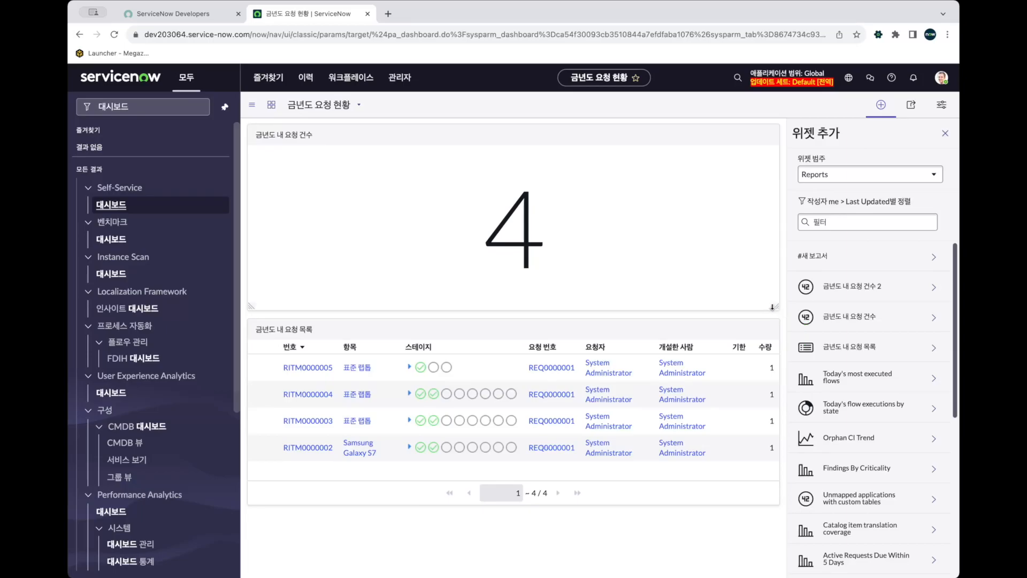
drag(775, 308, 763, 280)
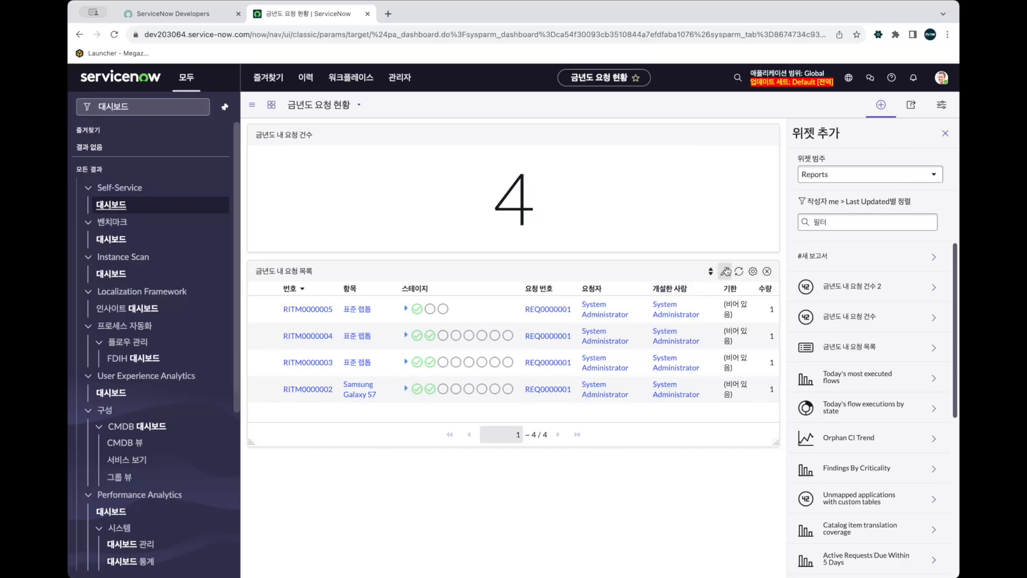
Open the 금년도 내 요청 목록 widget's report for editing and bring up its sharing settings.
click(725, 271)
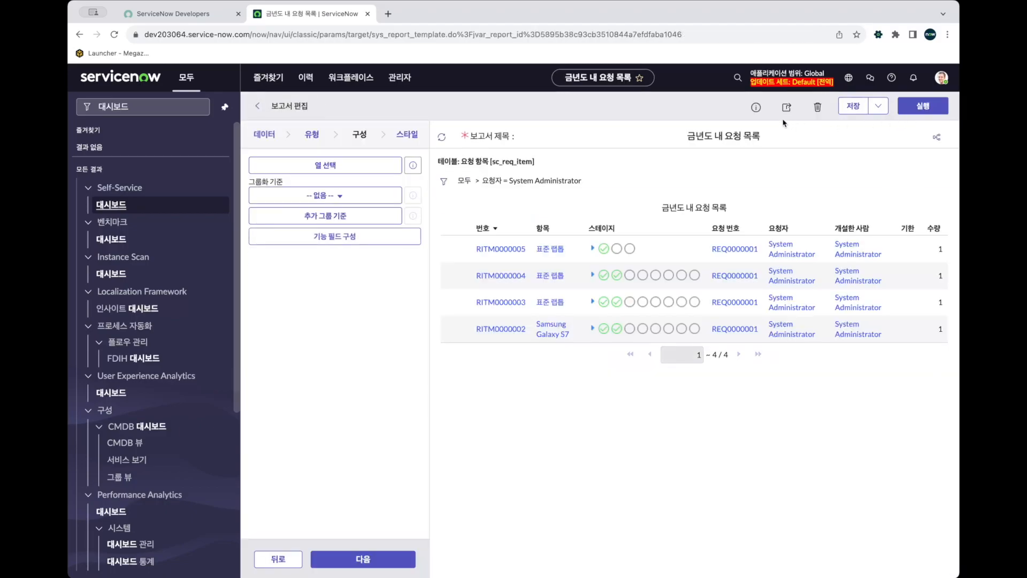
click(795, 110)
click(836, 176)
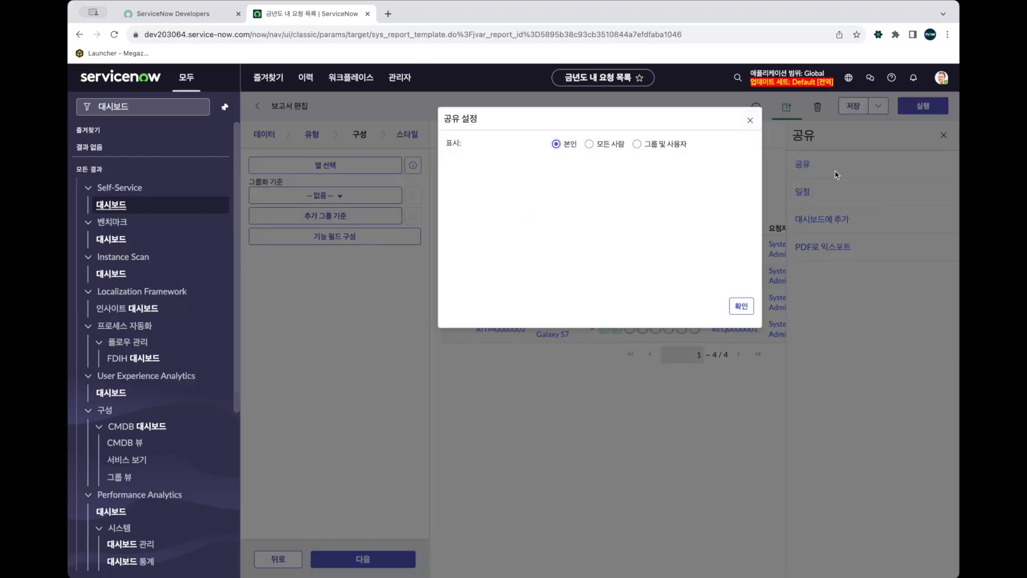
Share the report with everyone (모든 사람) holding the itil role, save it and return to the dashboard.
click(649, 145)
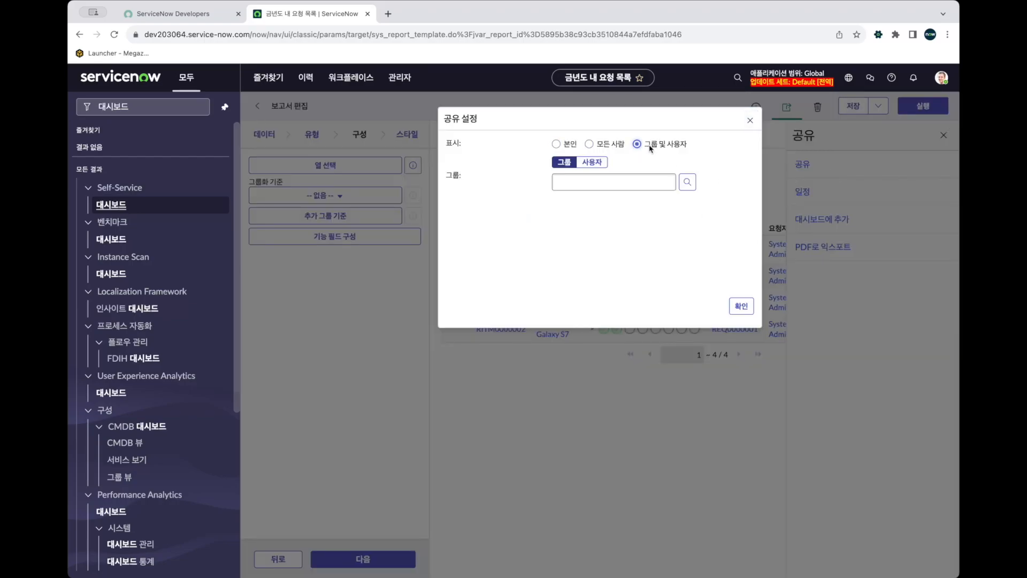
click(595, 146)
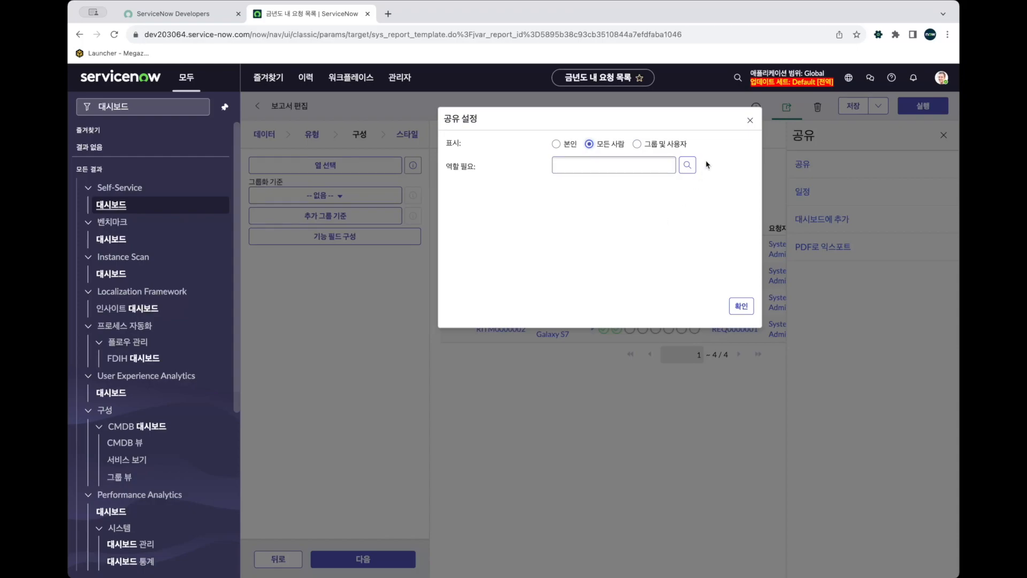
click(629, 166)
text(itil)
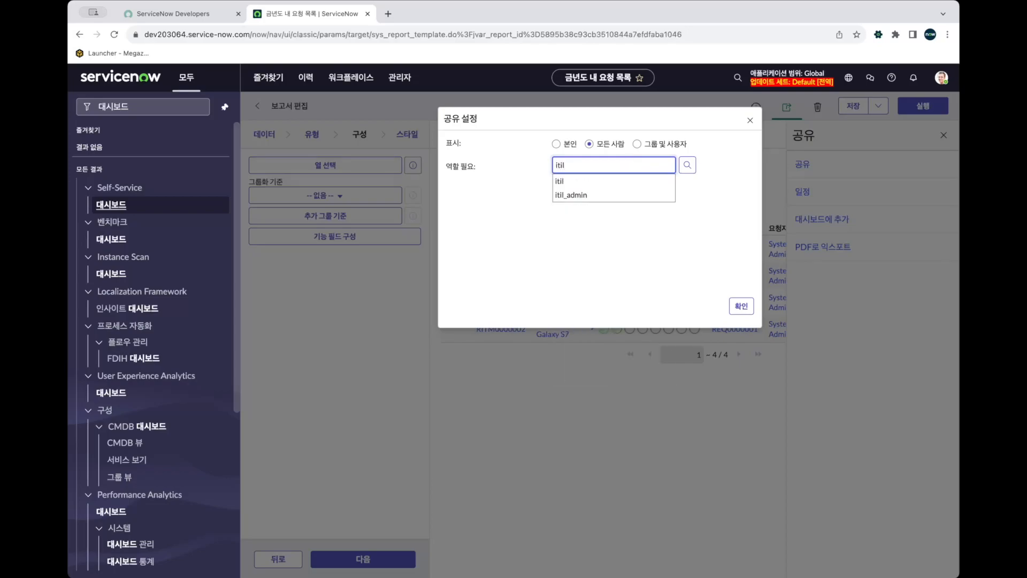
click(612, 181)
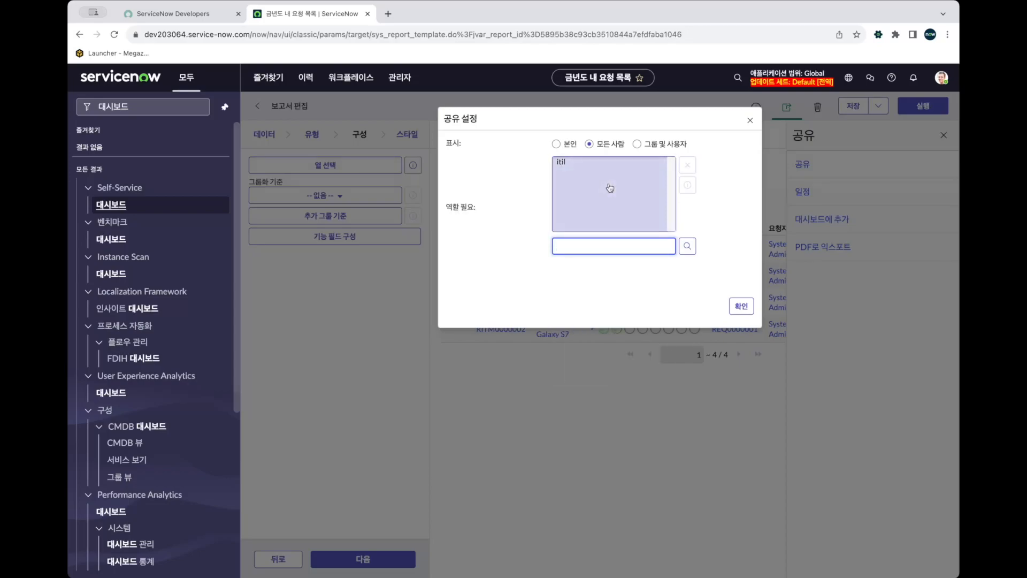
click(741, 306)
click(851, 106)
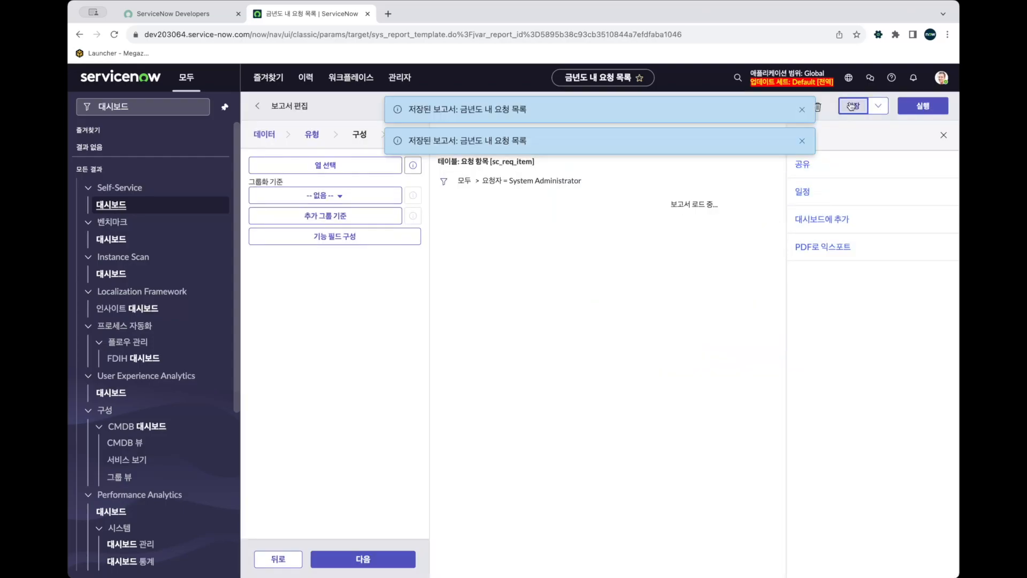
click(257, 106)
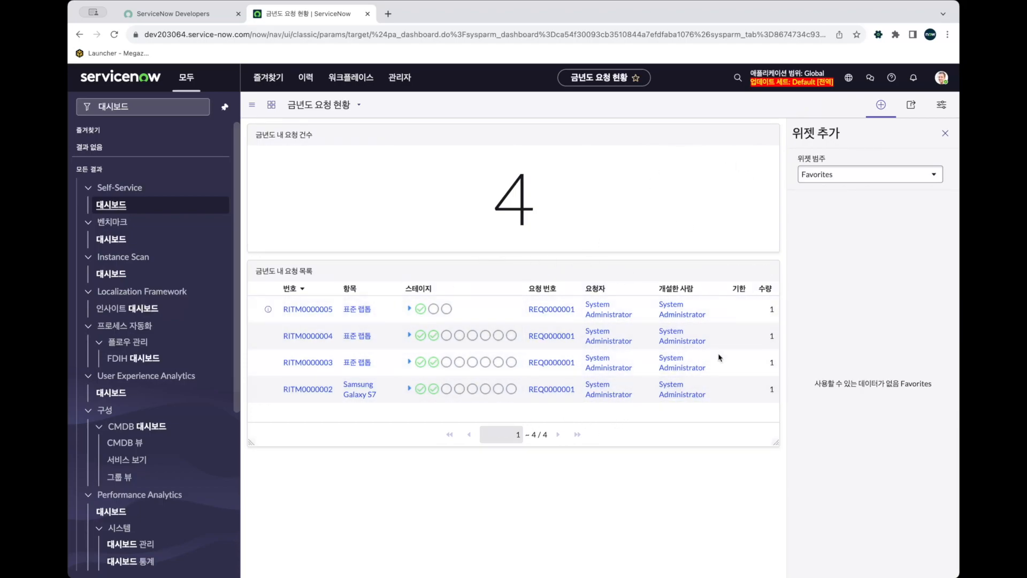
Share the 금년도 요청 현황 dashboard with the itil role as 볼 수 있음, without an e-mail invitation, and close the sharing settings.
click(911, 105)
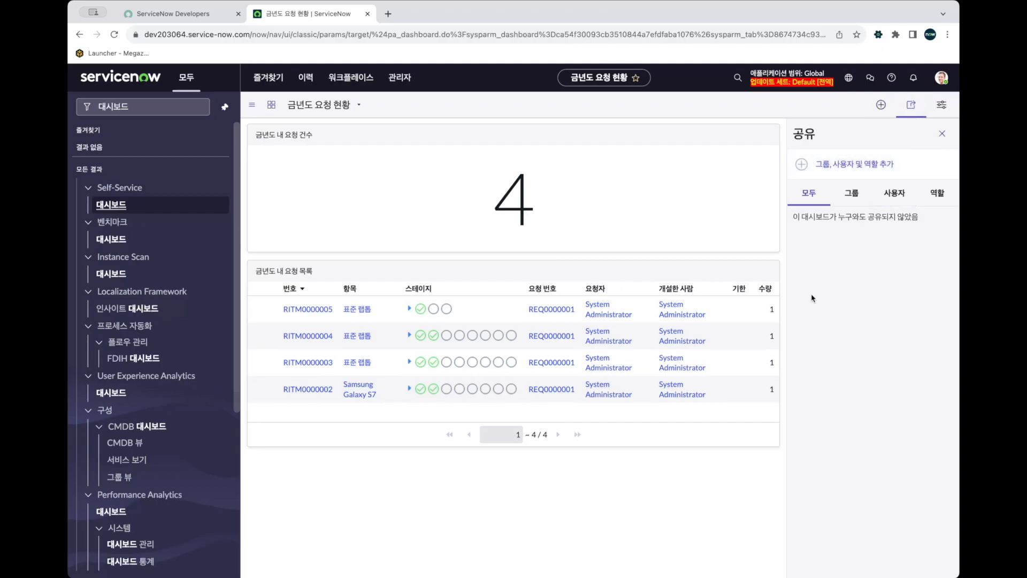
click(844, 177)
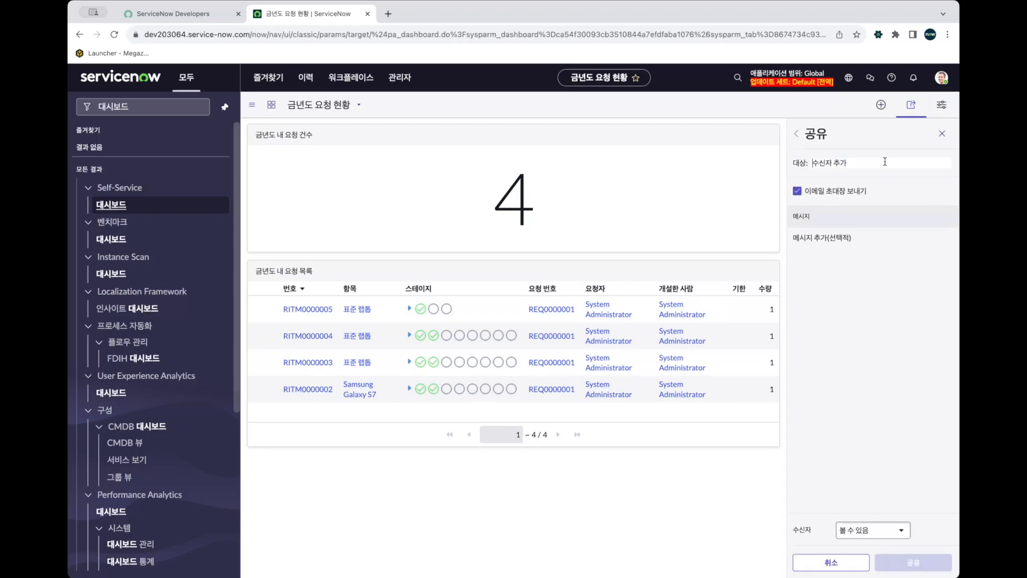
text(itil)
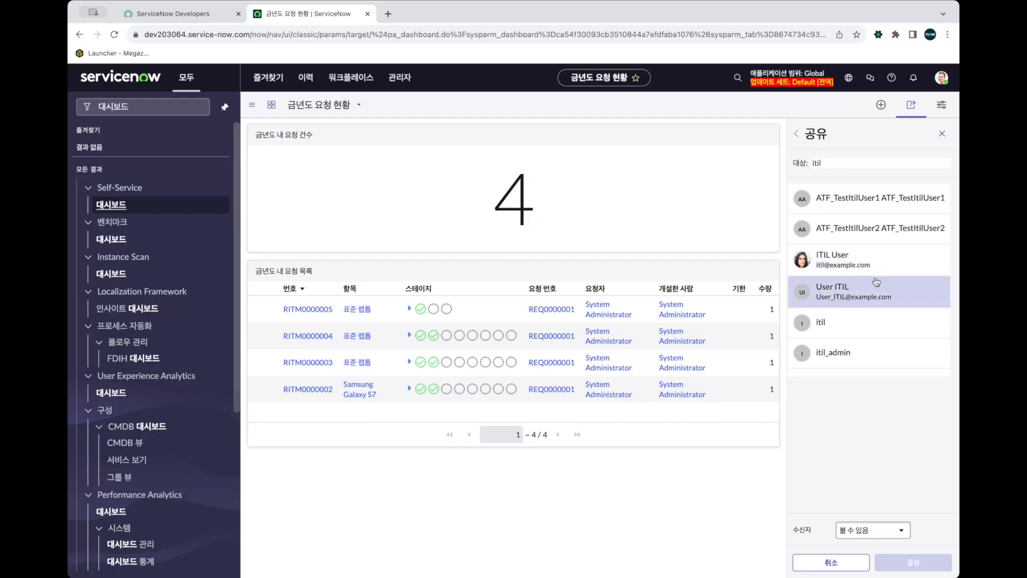
click(863, 334)
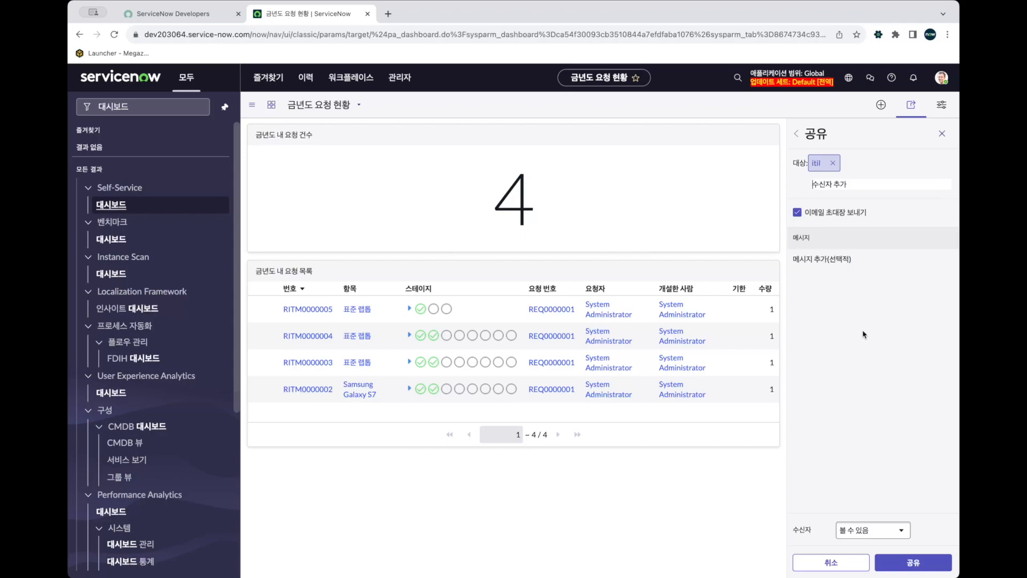
click(801, 217)
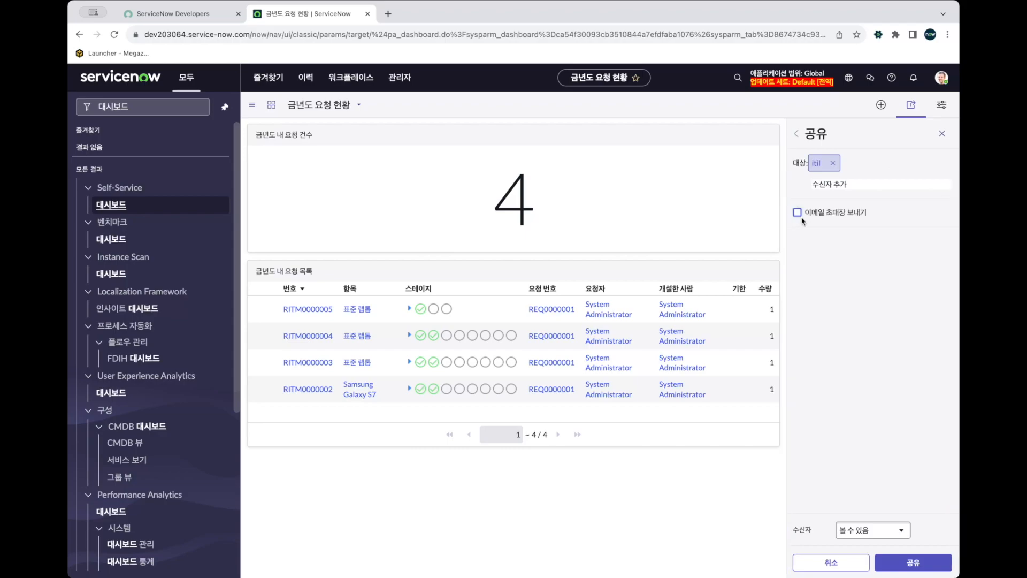
click(868, 532)
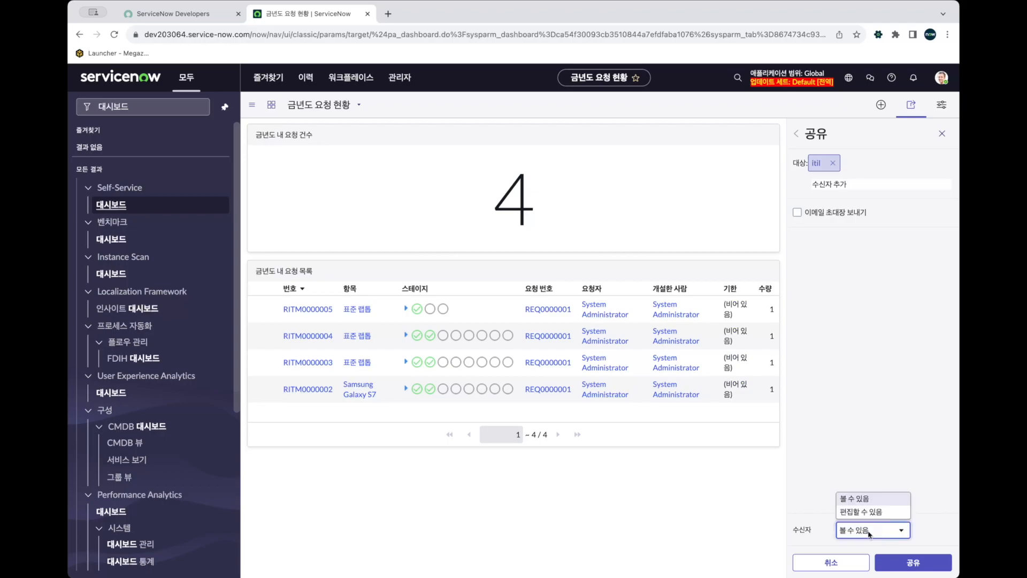
click(858, 502)
click(896, 570)
click(897, 570)
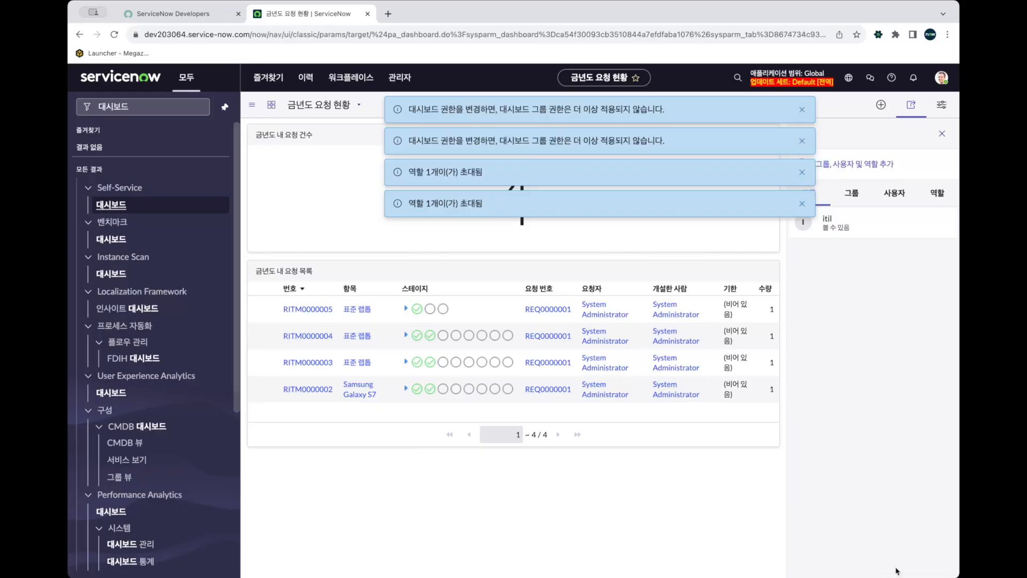
click(942, 134)
Impersonate the ITIL User account from the recent impersonations.
click(942, 78)
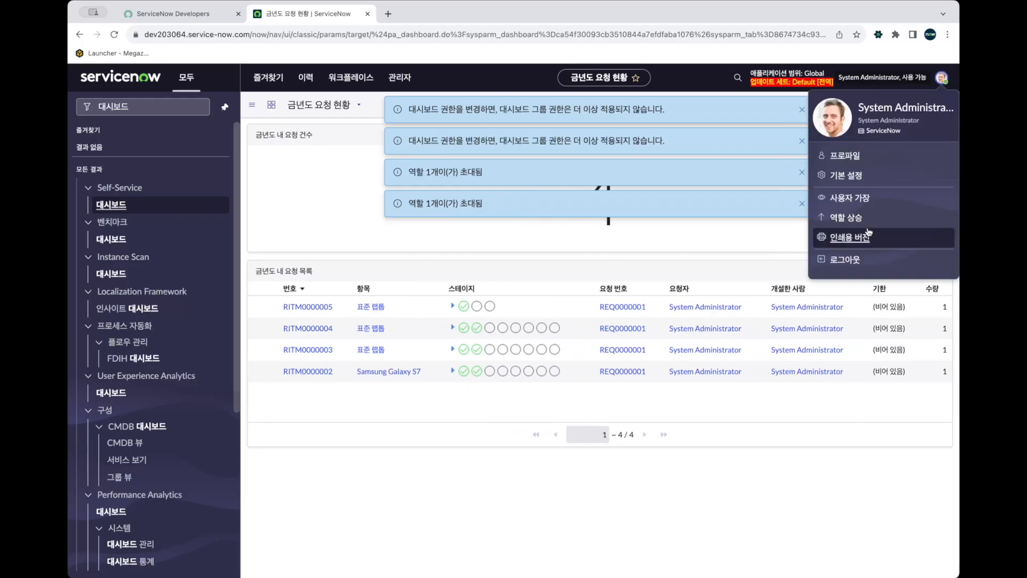
click(851, 198)
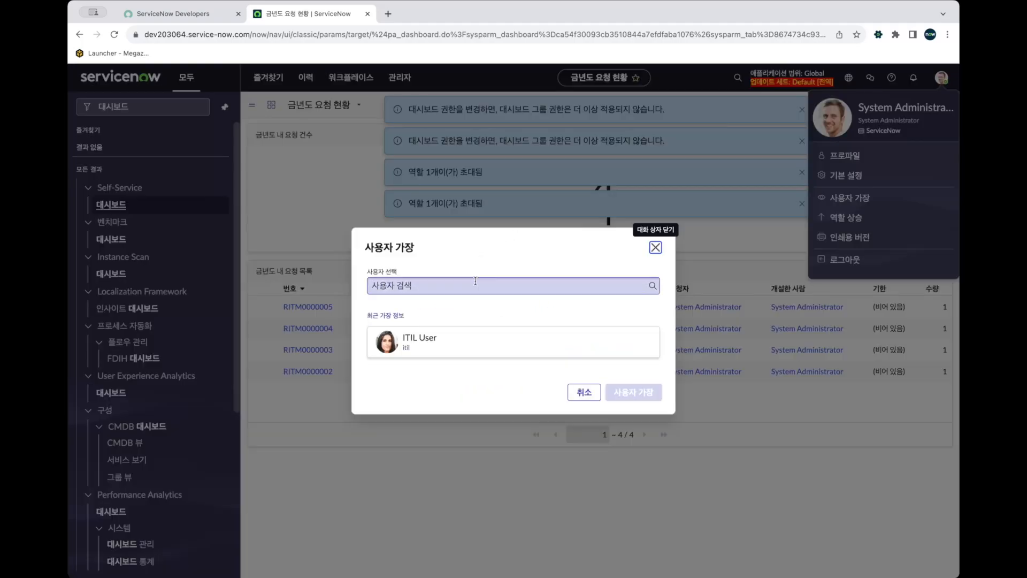
click(426, 353)
click(634, 396)
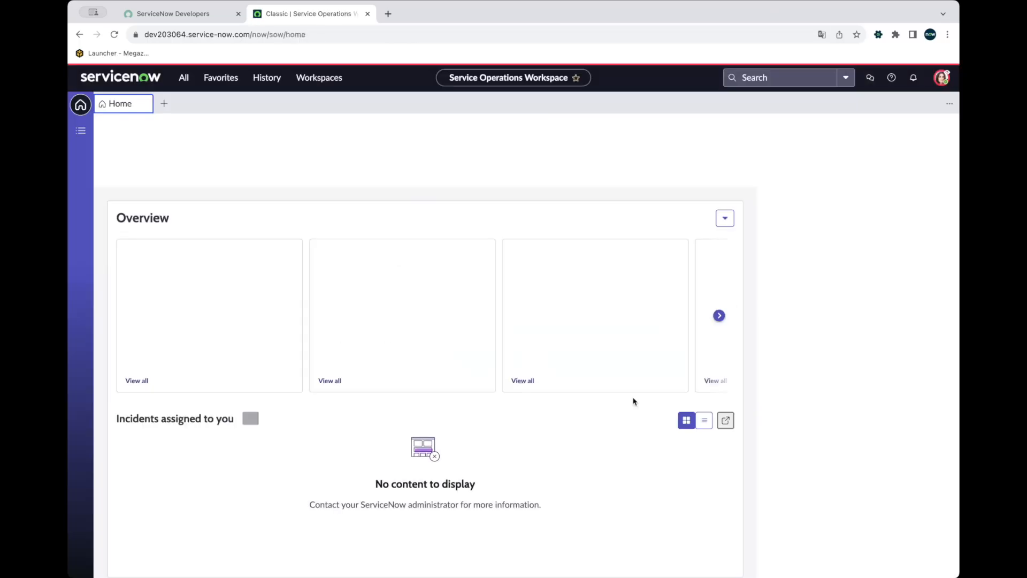
Find the dashboards shared with the impersonated account and open 금년도 요청 현황 to check its widgets.
click(183, 78)
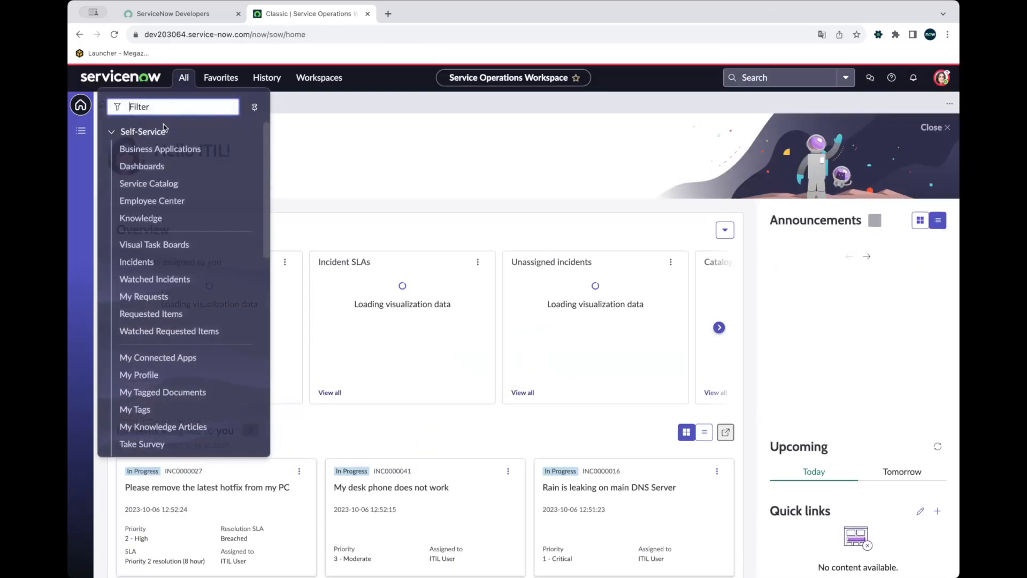
text(dashb)
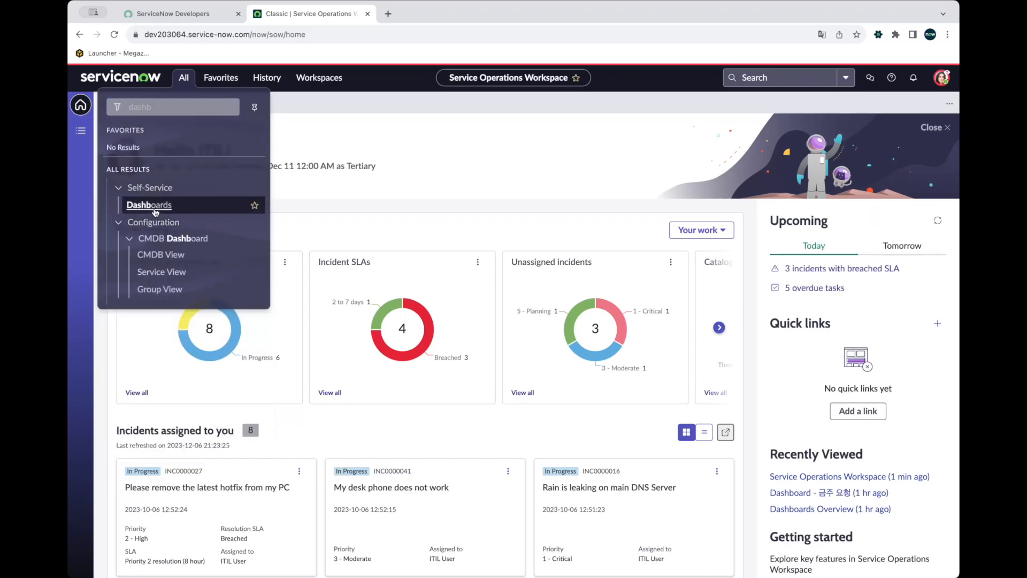
click(153, 207)
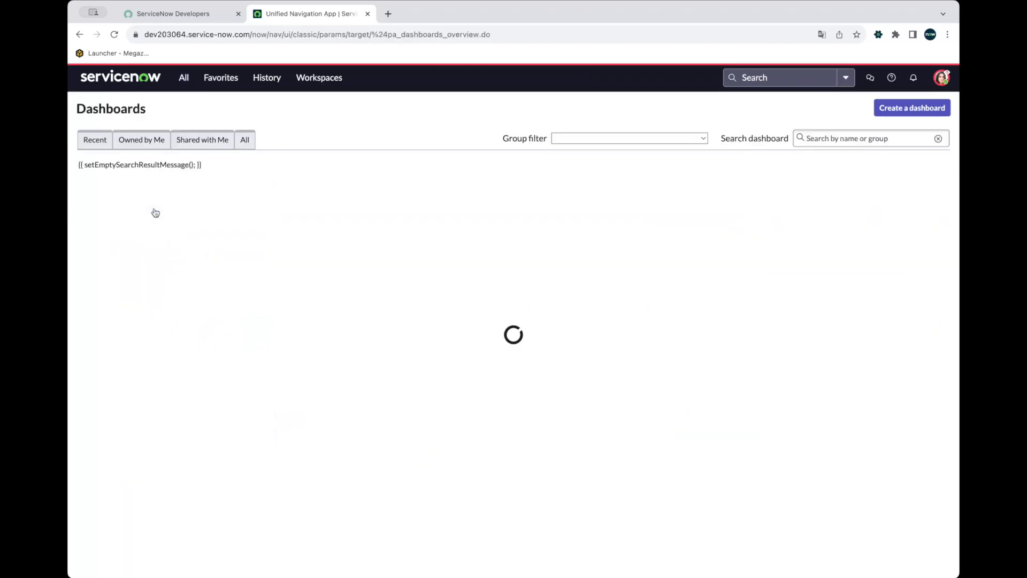
click(243, 141)
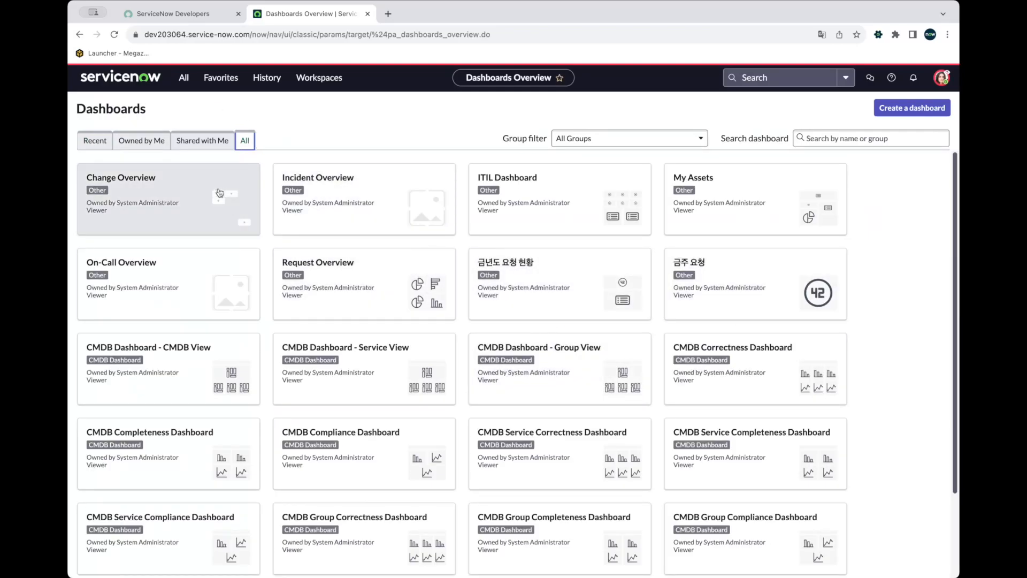
click(201, 142)
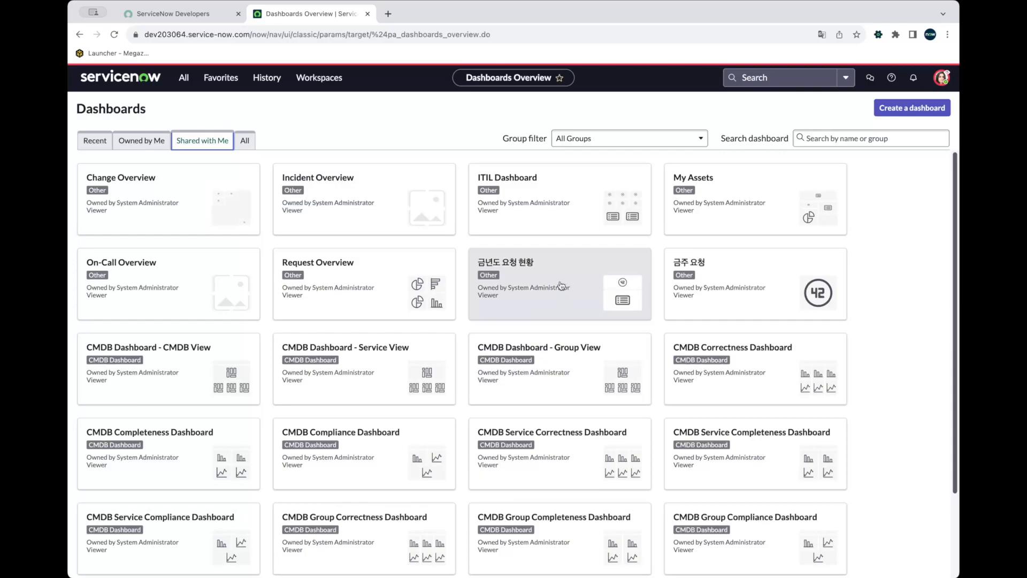
click(526, 282)
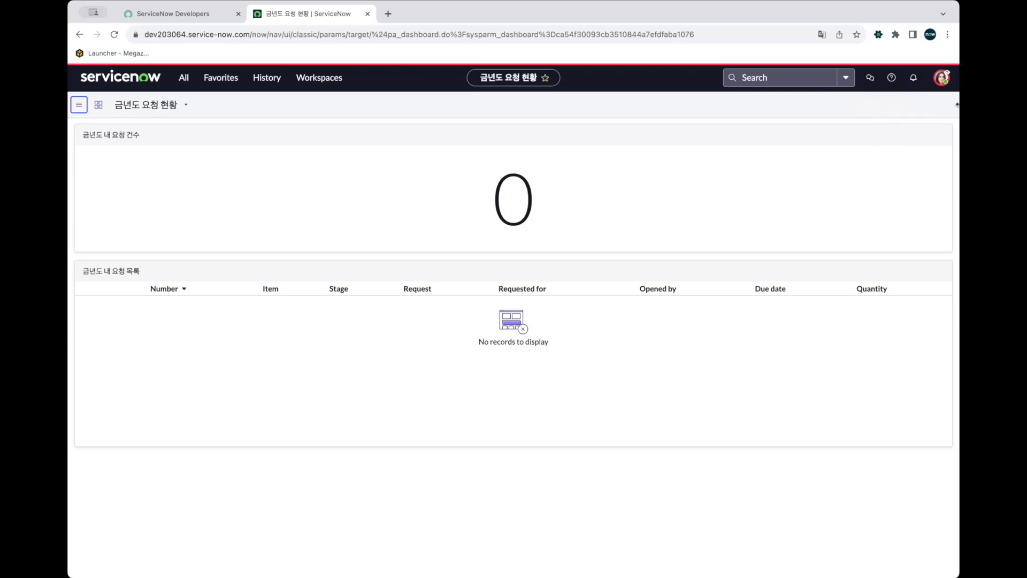
End the impersonation and return to the administrator account.
click(941, 78)
click(866, 203)
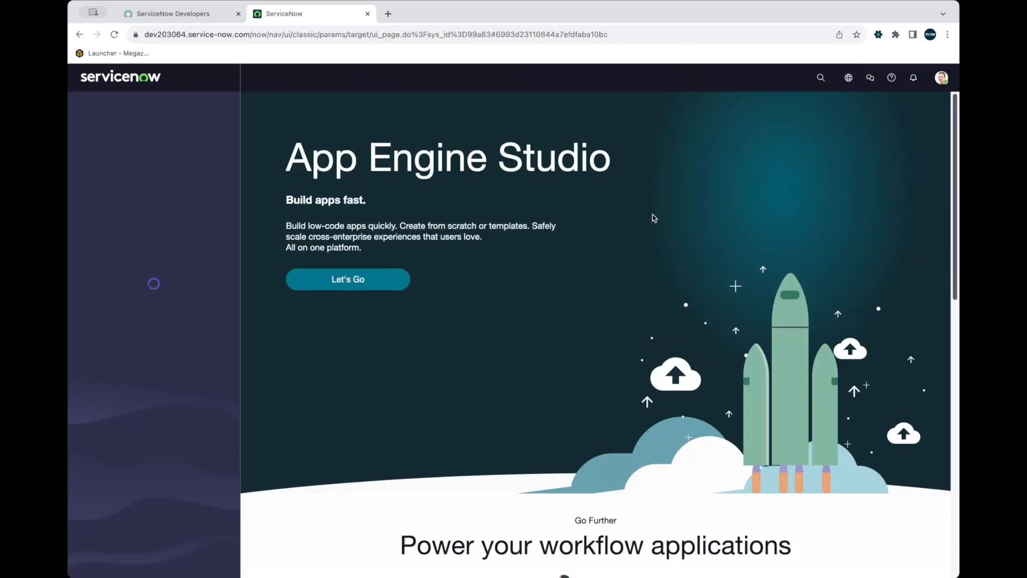